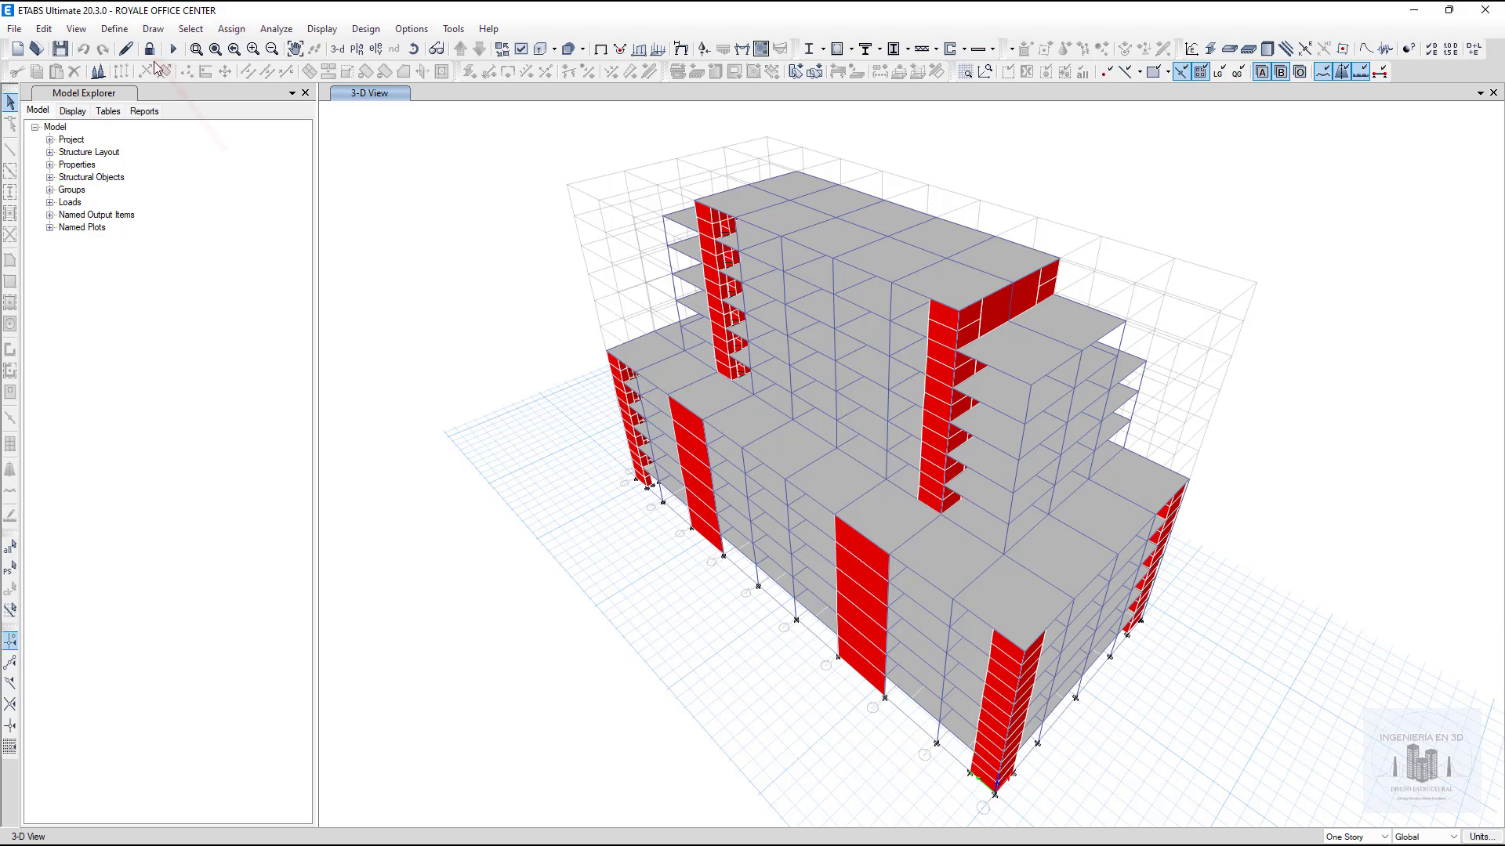
# Unlock the model, accepting deletion of its analysis results, and display the Story1 plan view
pyautogui.click(149, 49)
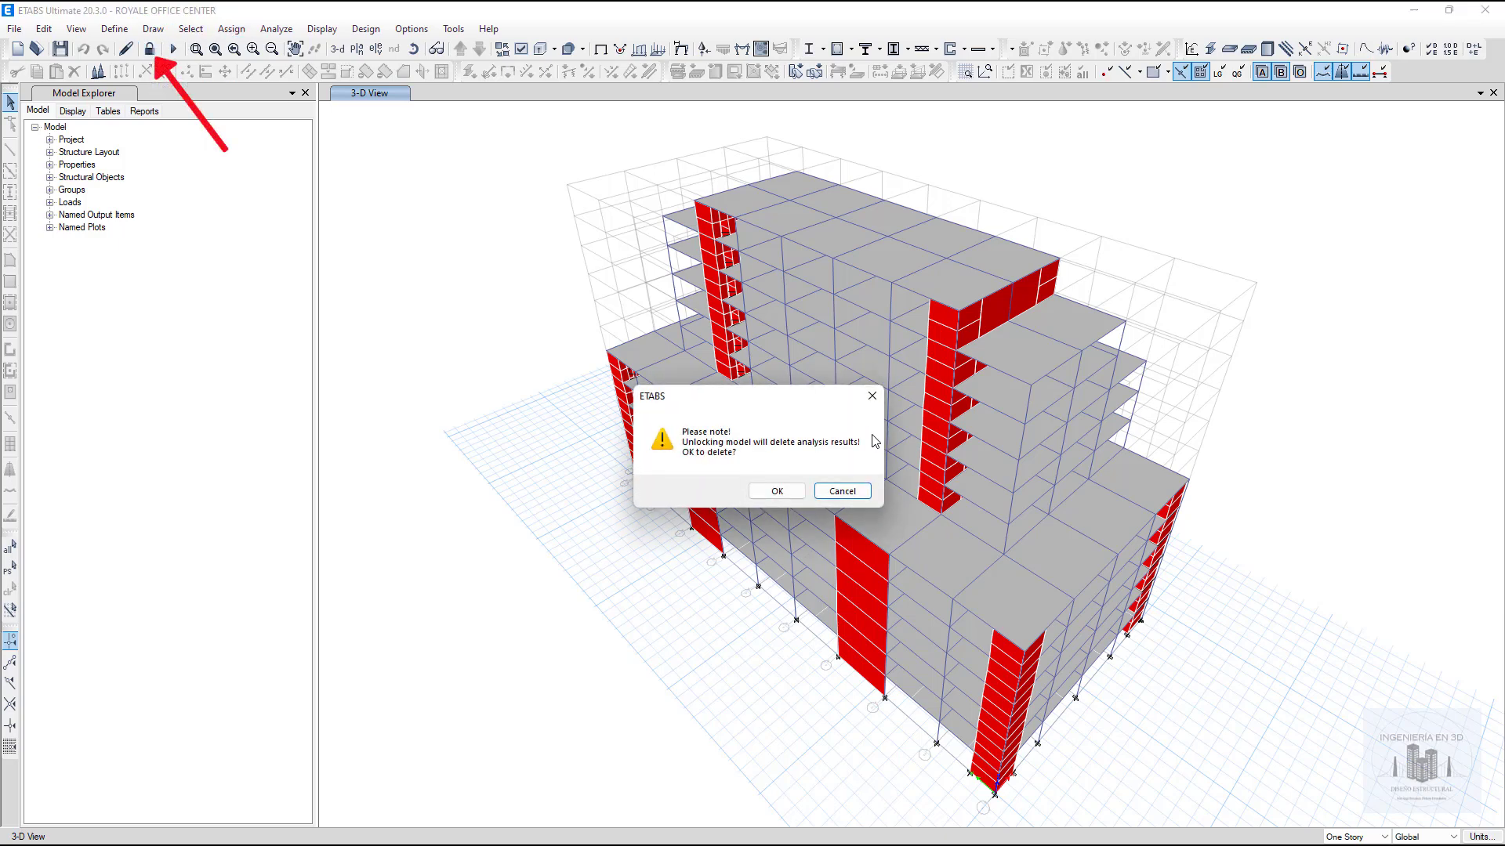
pyautogui.click(776, 491)
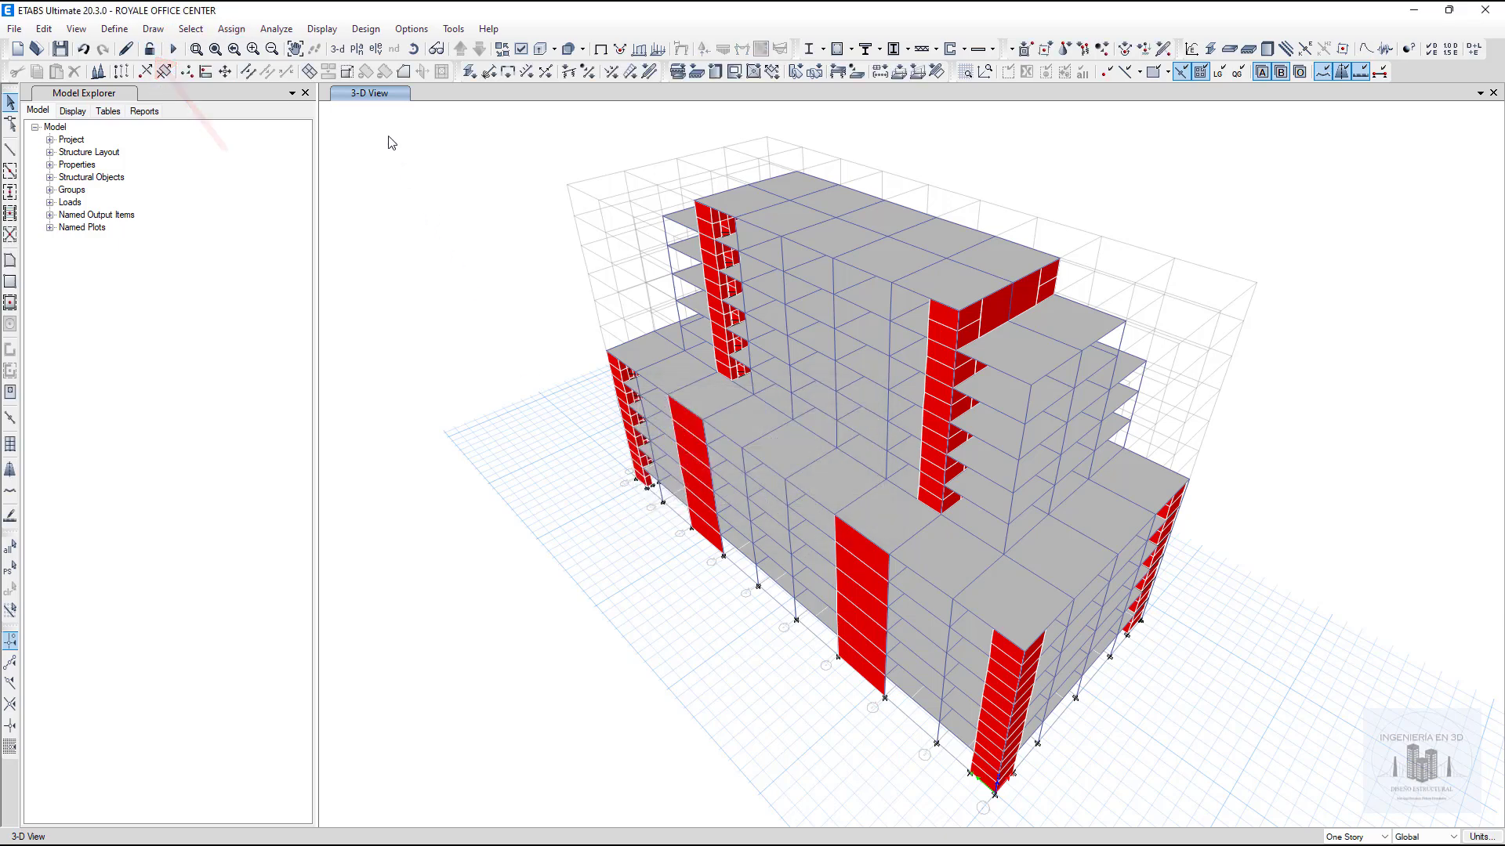
pyautogui.click(359, 52)
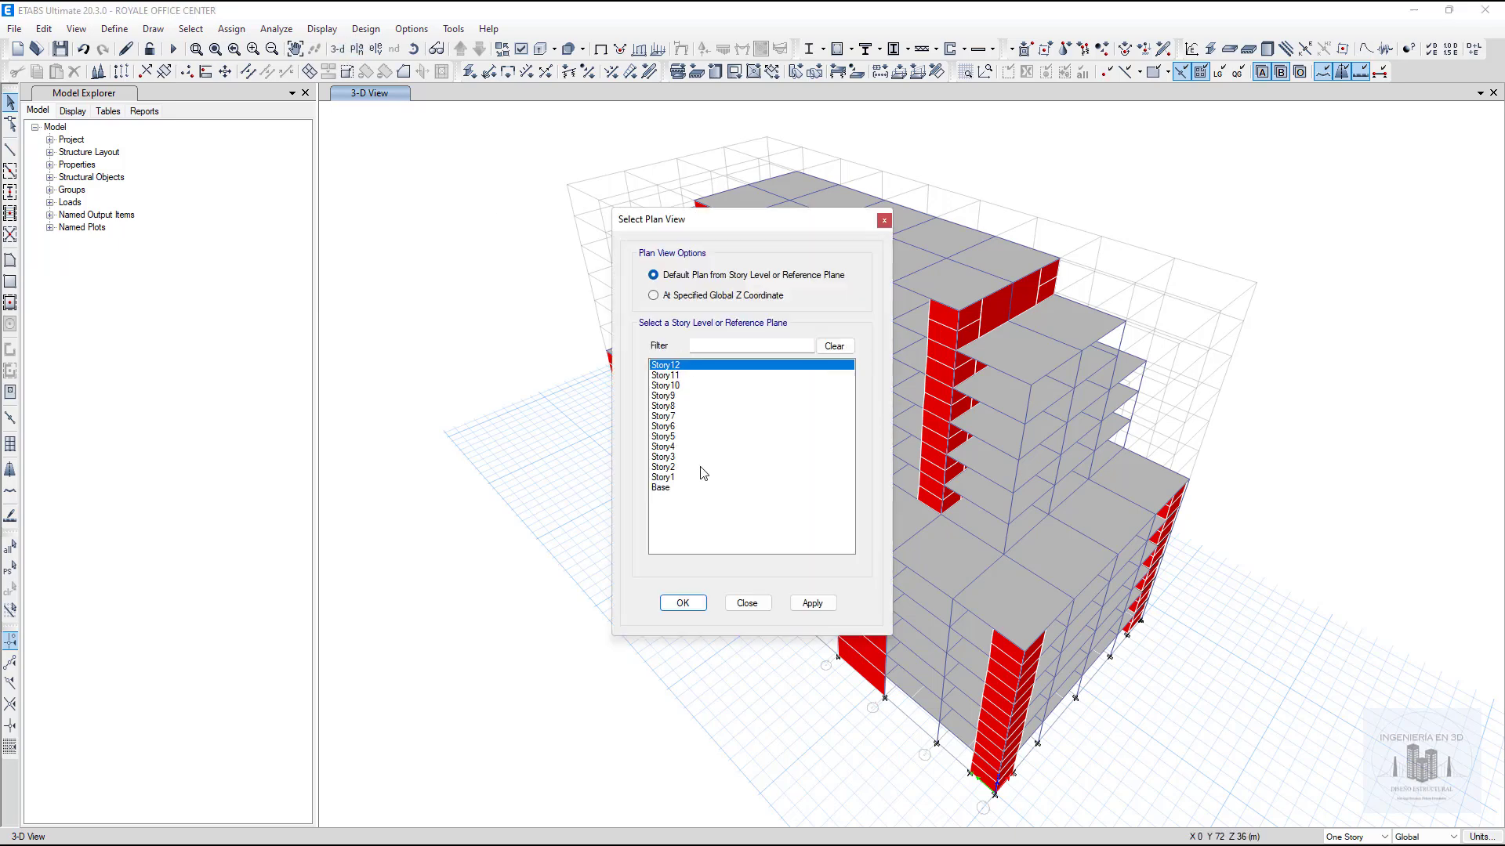
pyautogui.click(679, 478)
pyautogui.click(792, 604)
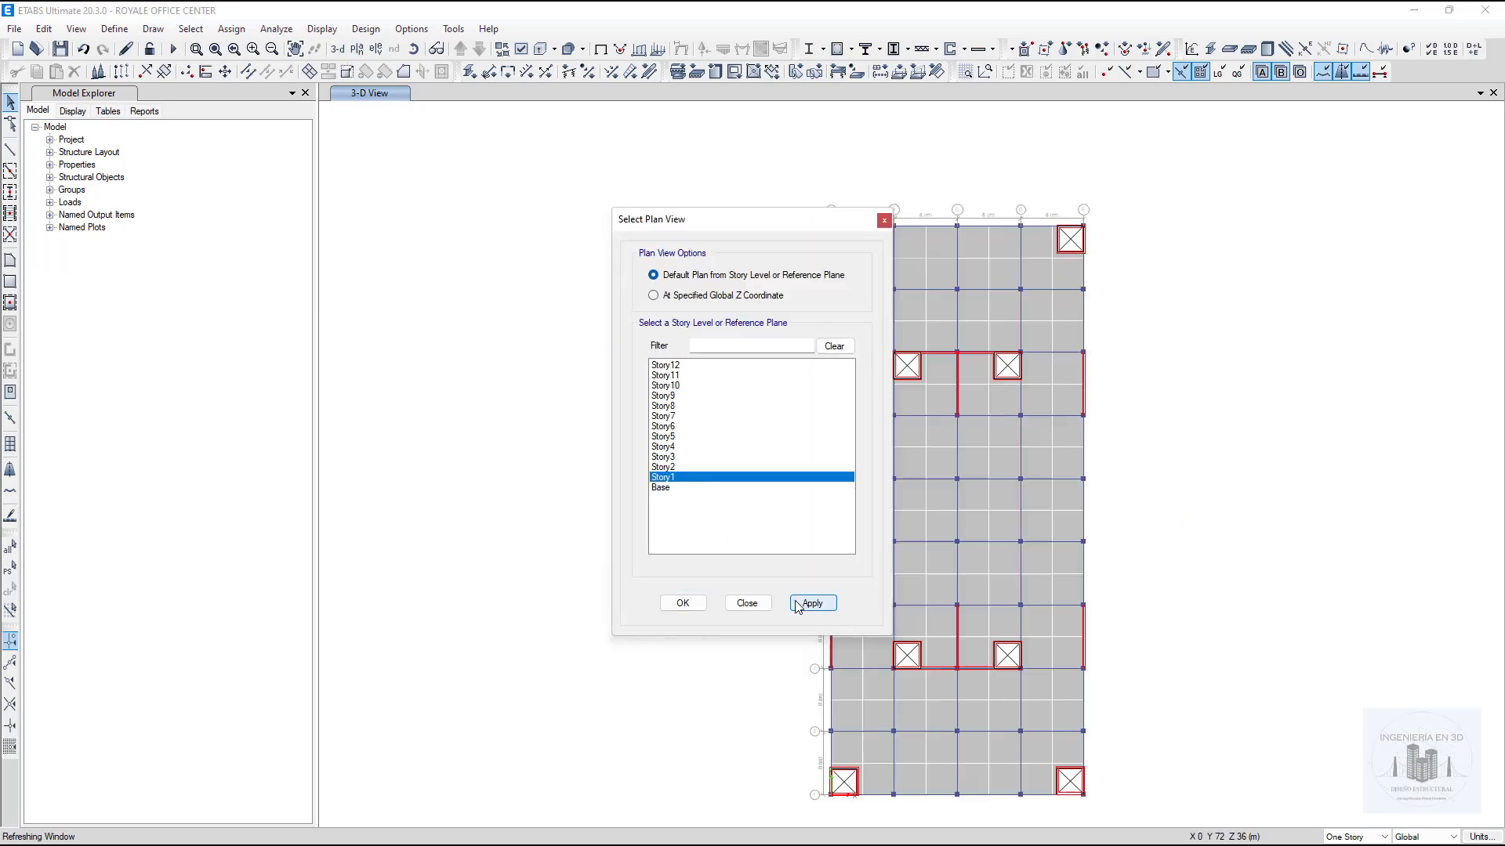
pyautogui.click(682, 603)
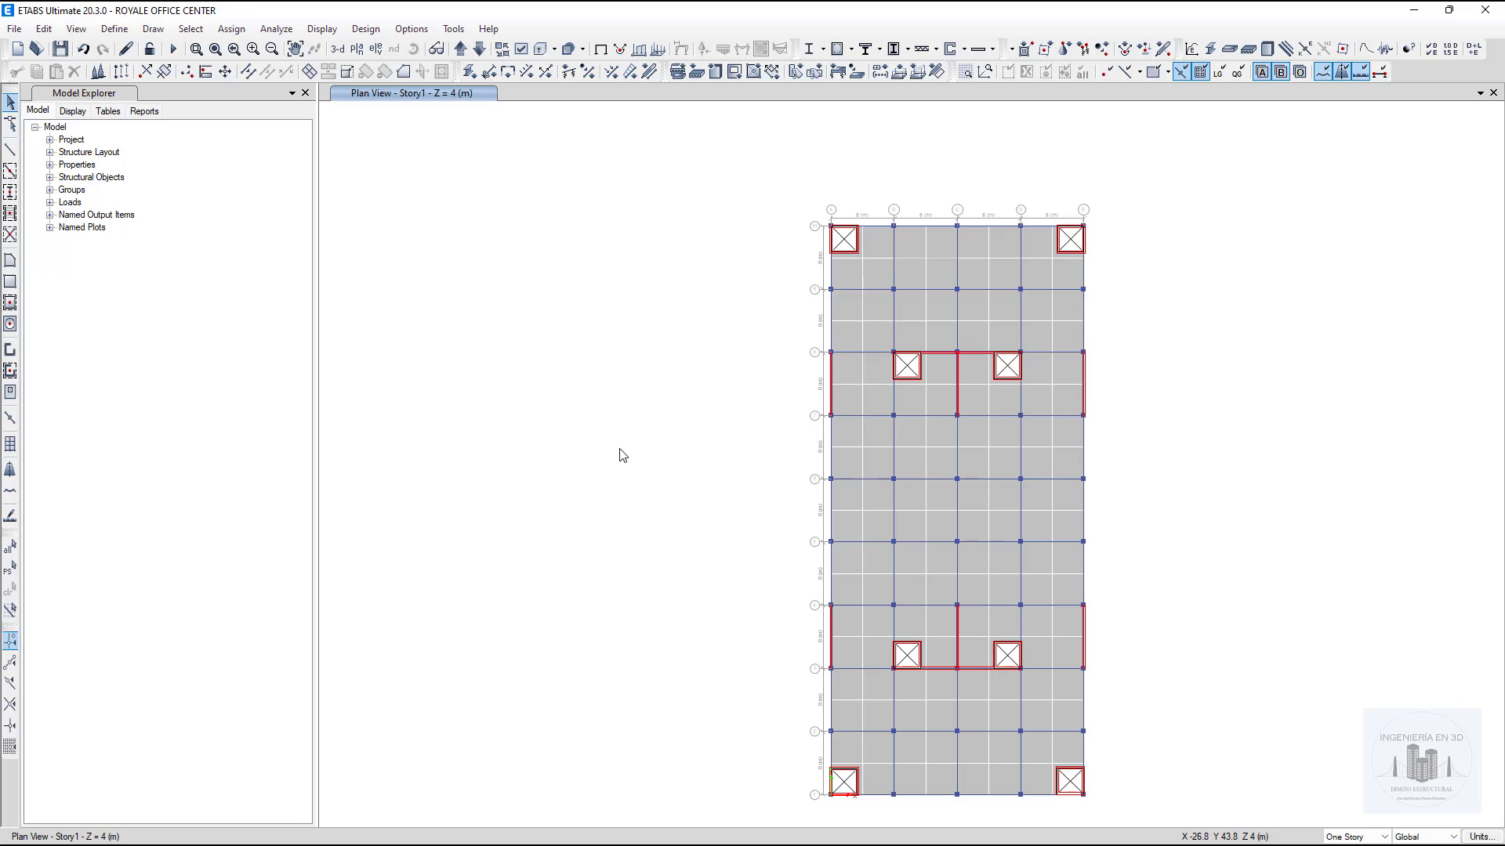
# Draw a short straight frame line with the A-LatBm property in the empty area outside the Story1 slab
pyautogui.click(10, 149)
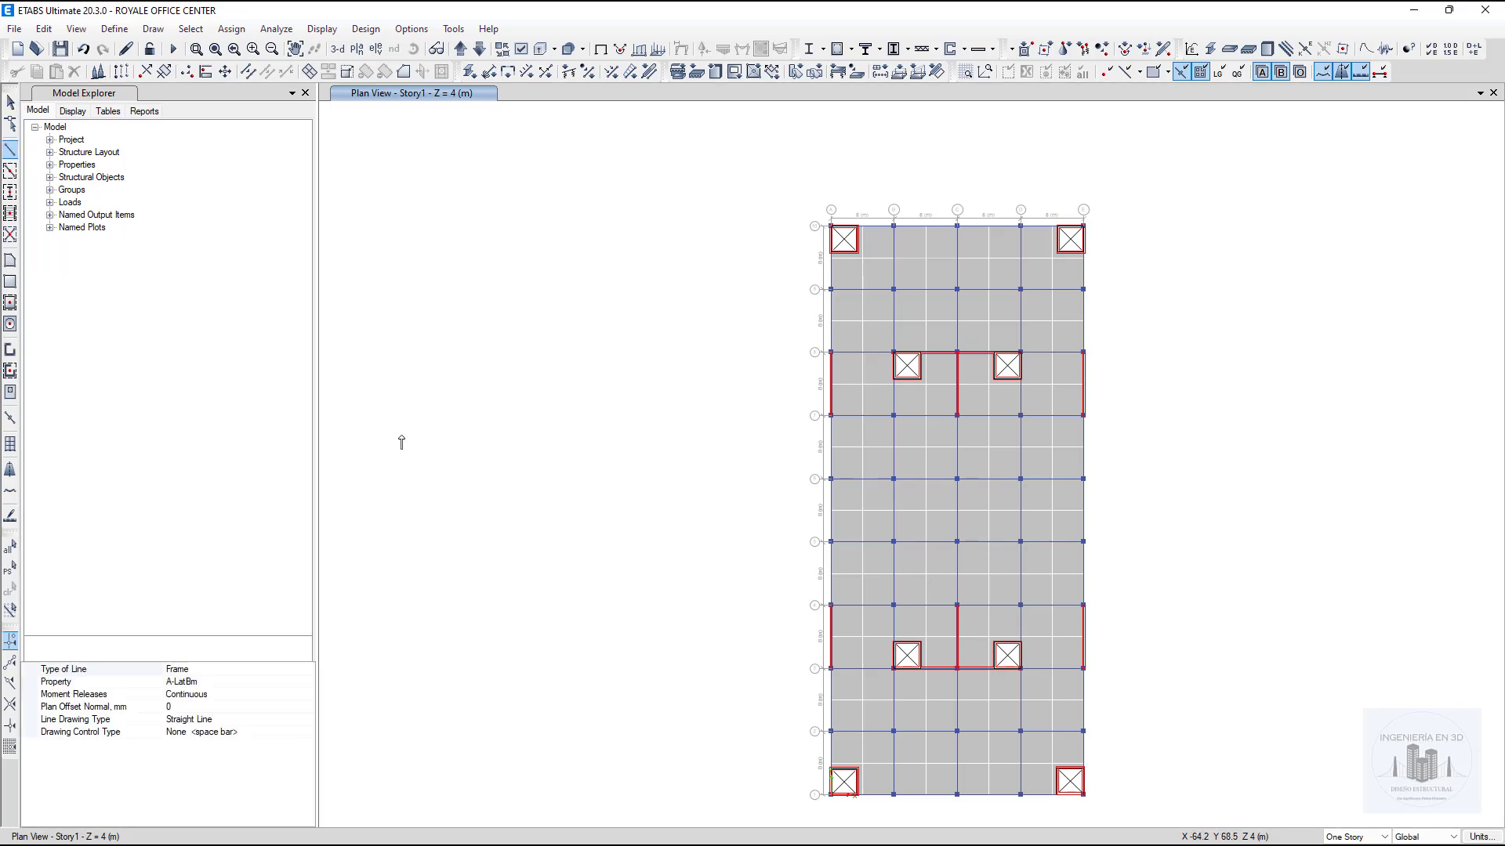
pyautogui.click(494, 461)
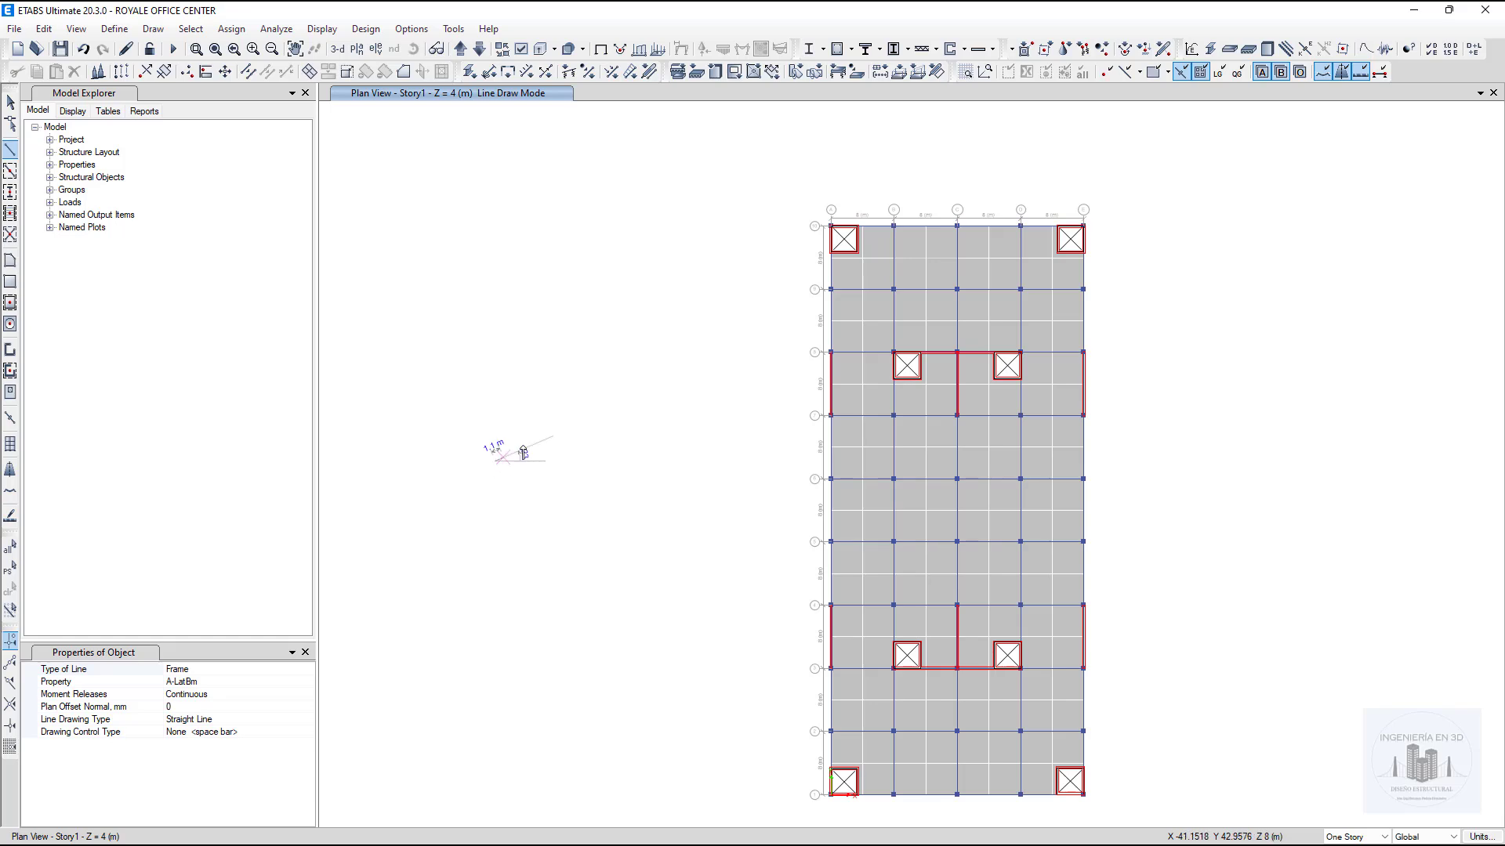
pyautogui.click(575, 417)
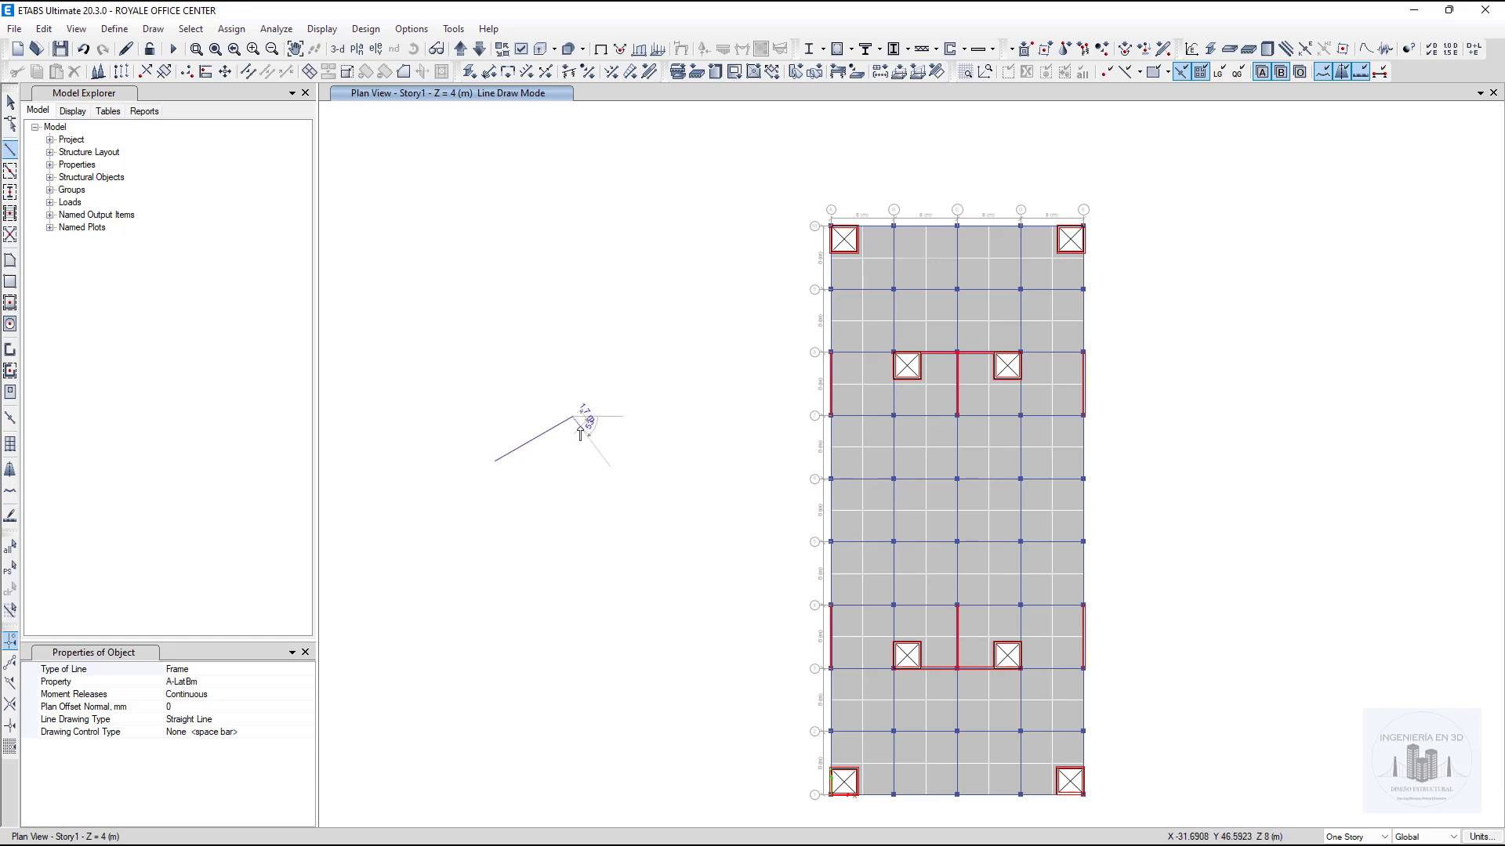
pyautogui.press('Escape')
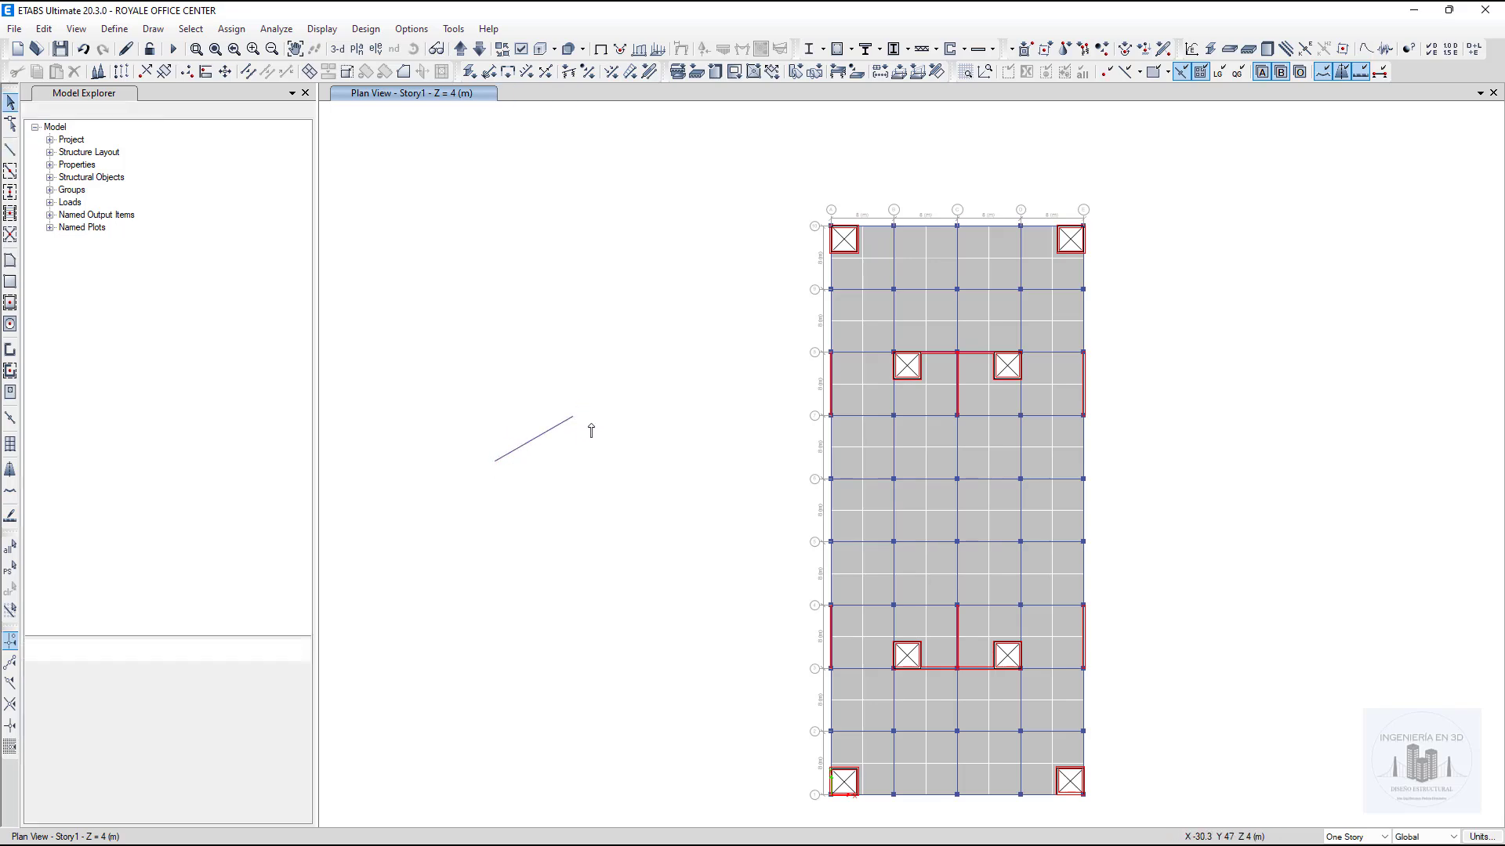
# Move the upper end joint of the stray frame line to global X 12 m and Y 68 m
pyautogui.rightClick(573, 418)
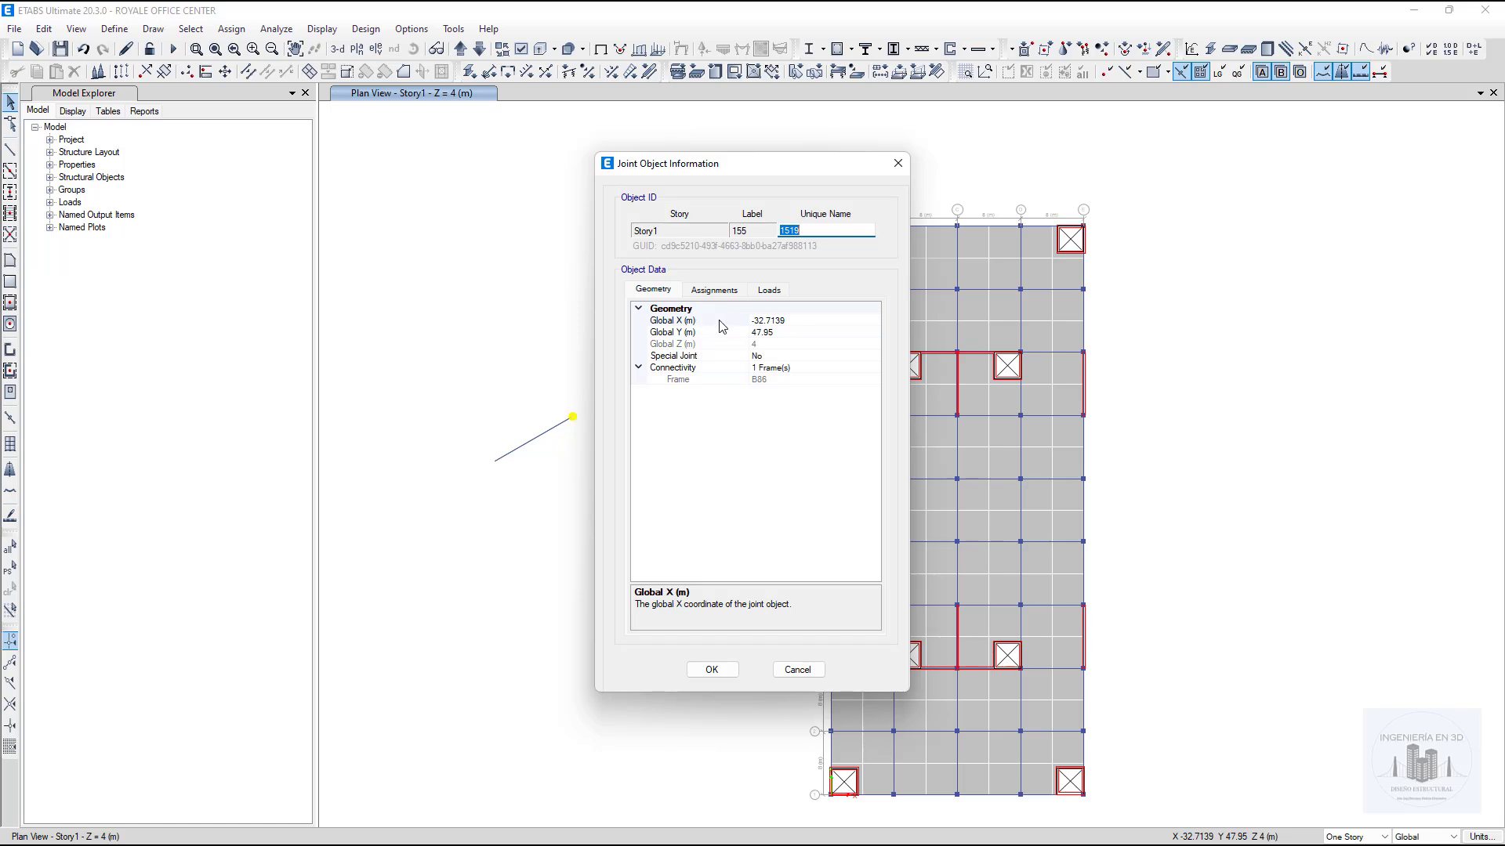
pyautogui.click(797, 322)
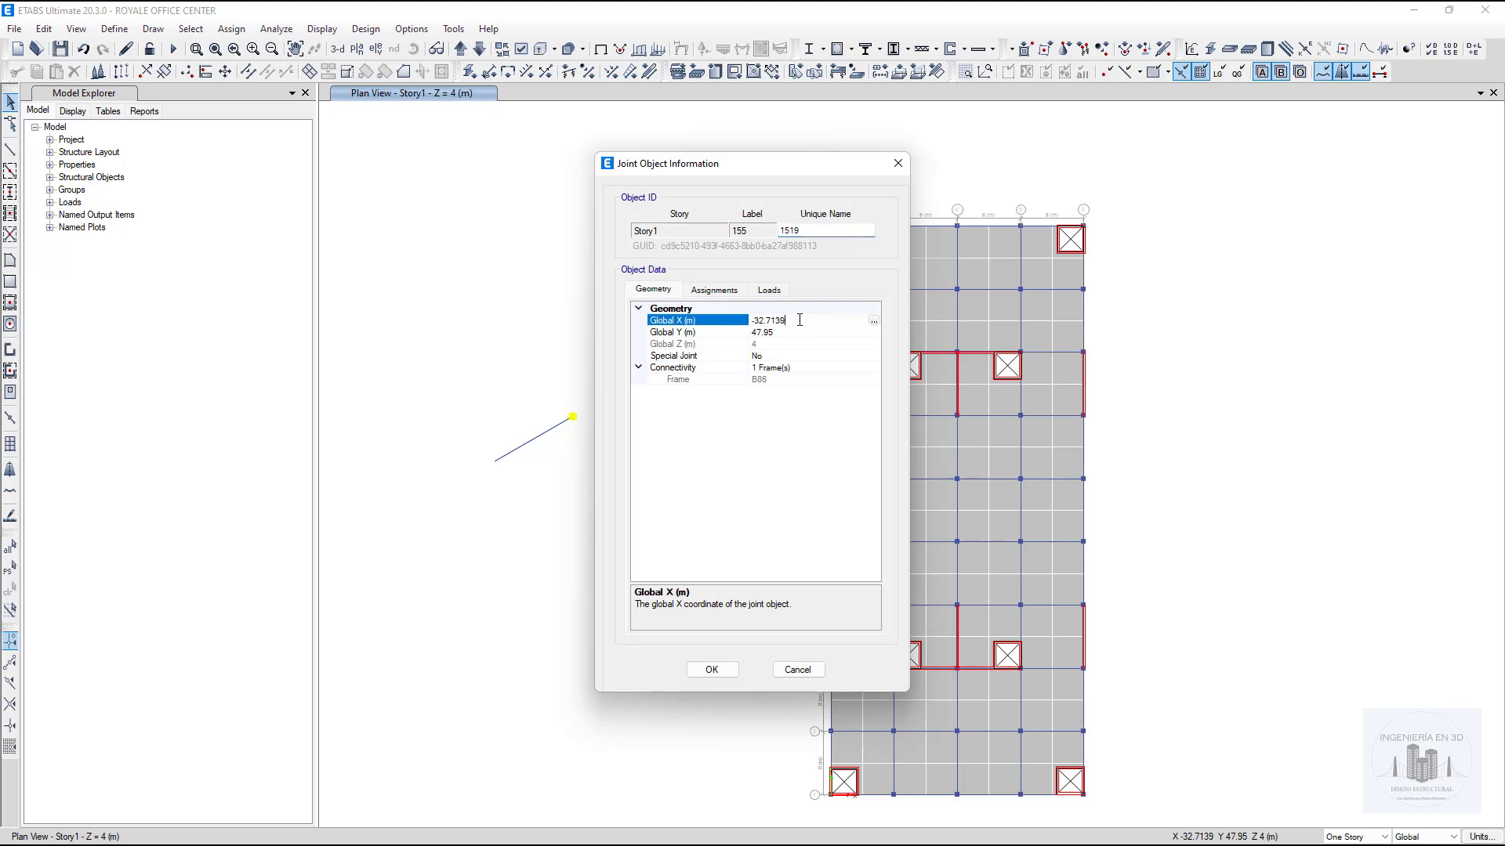
pyautogui.click(795, 332)
pyautogui.click(800, 321)
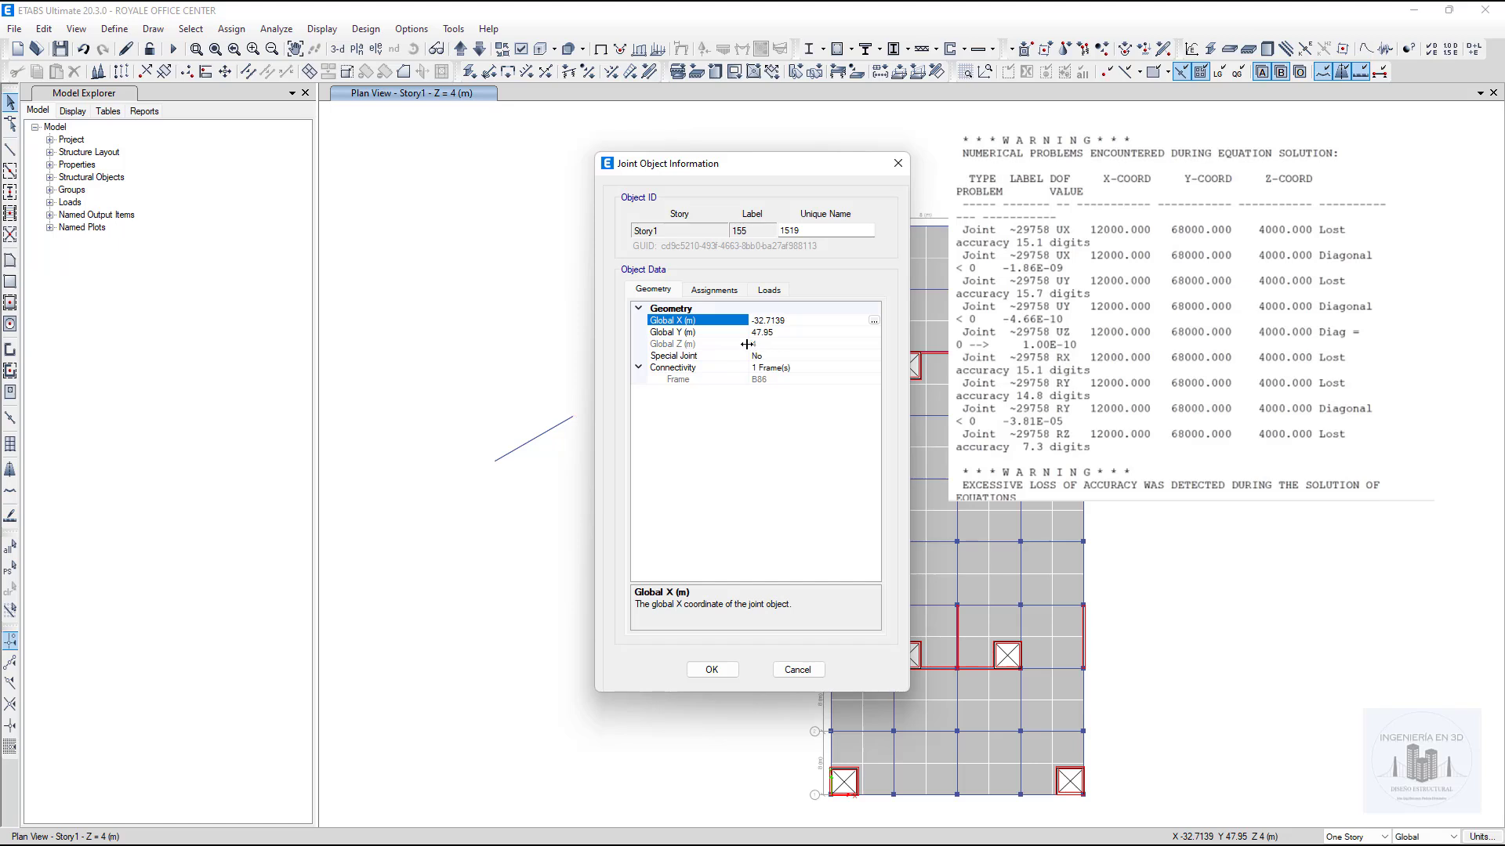
pyautogui.click(770, 343)
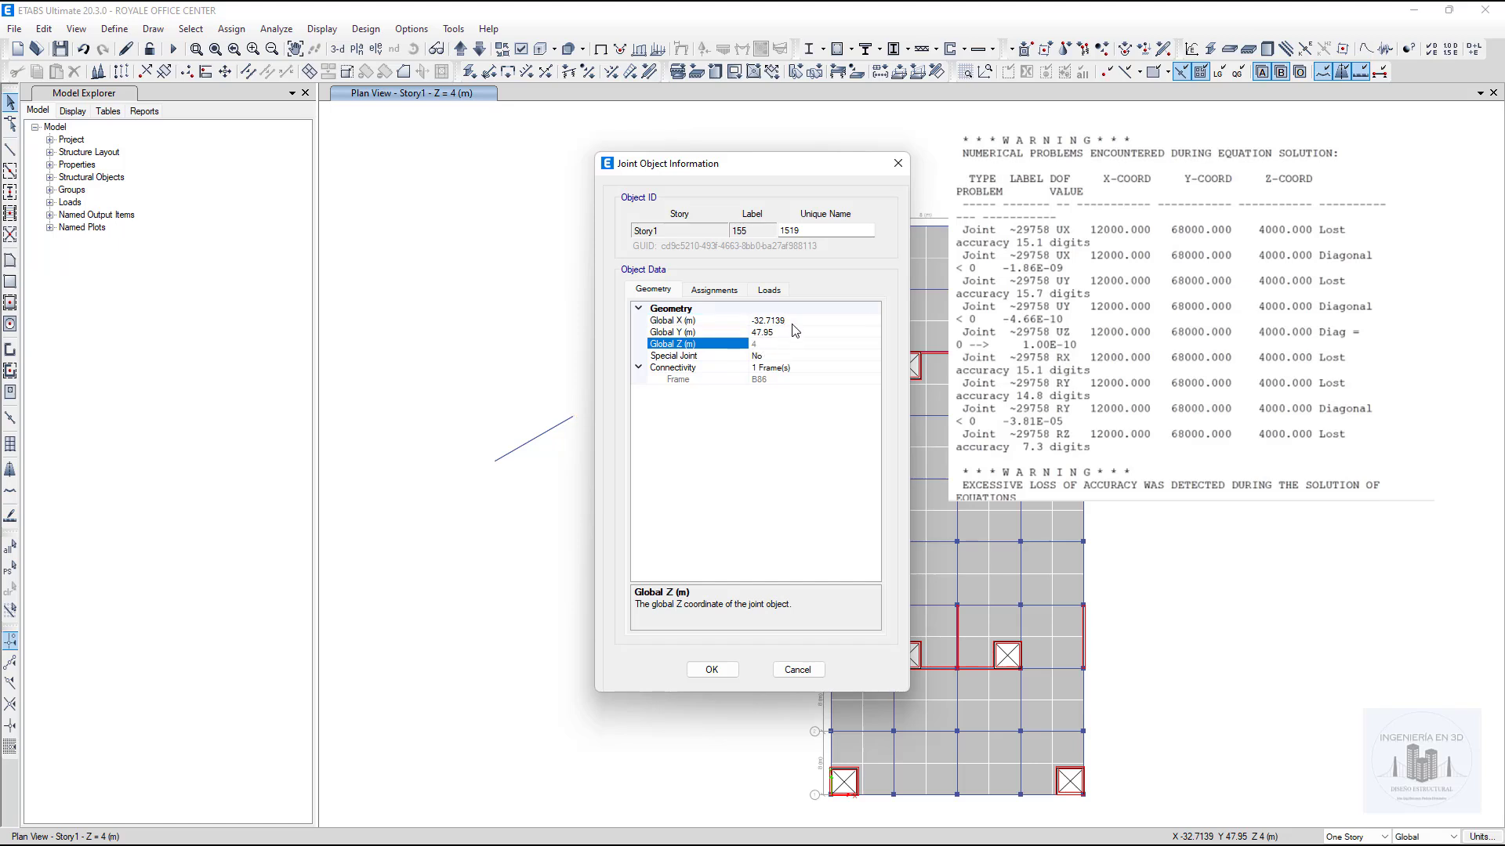
pyautogui.click(797, 322)
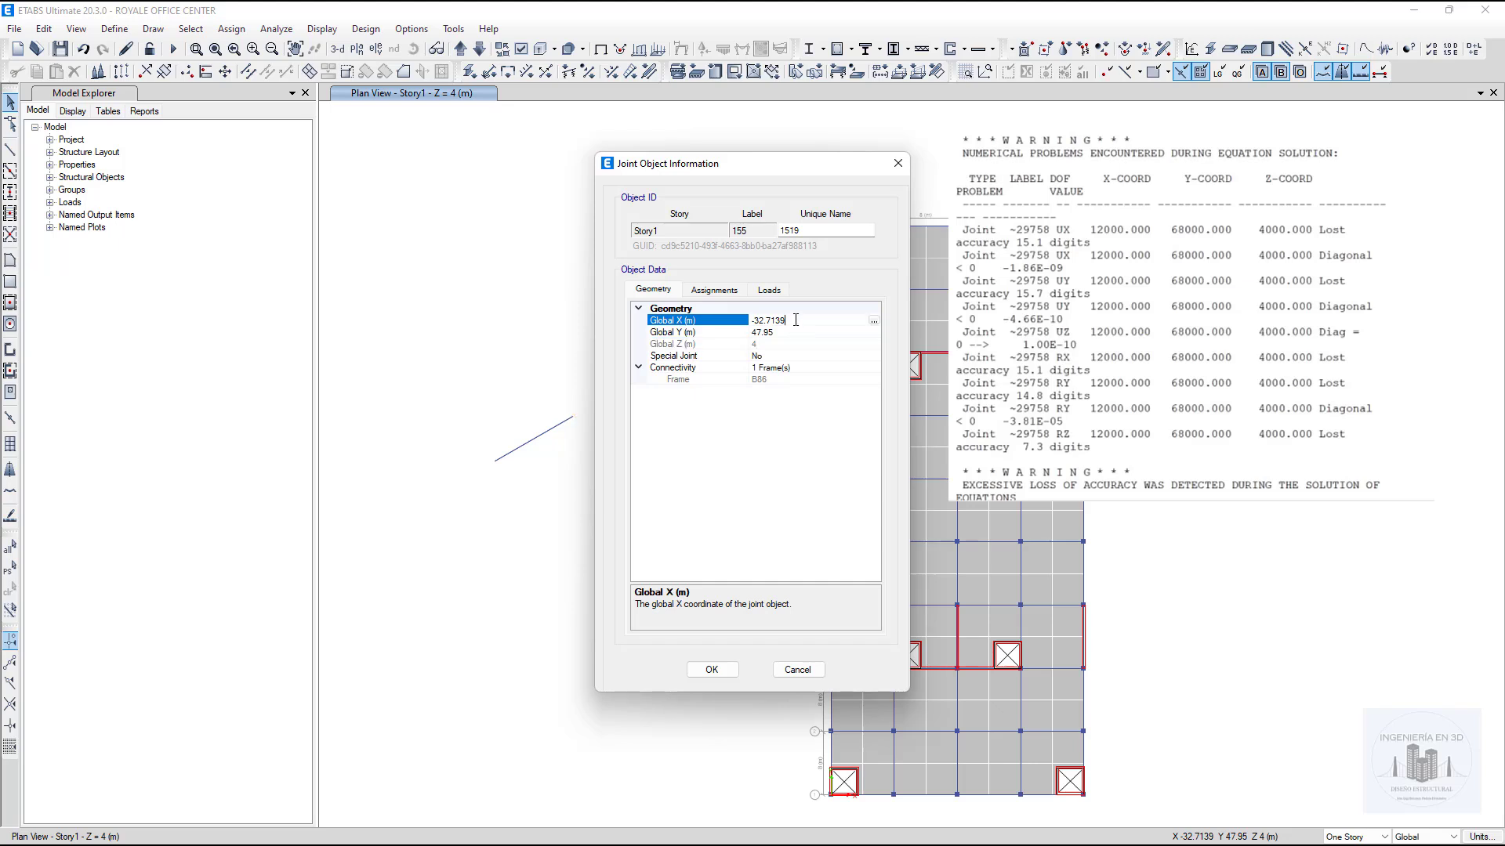
pyautogui.click(774, 317)
pyautogui.write('12')
pyautogui.click(789, 333)
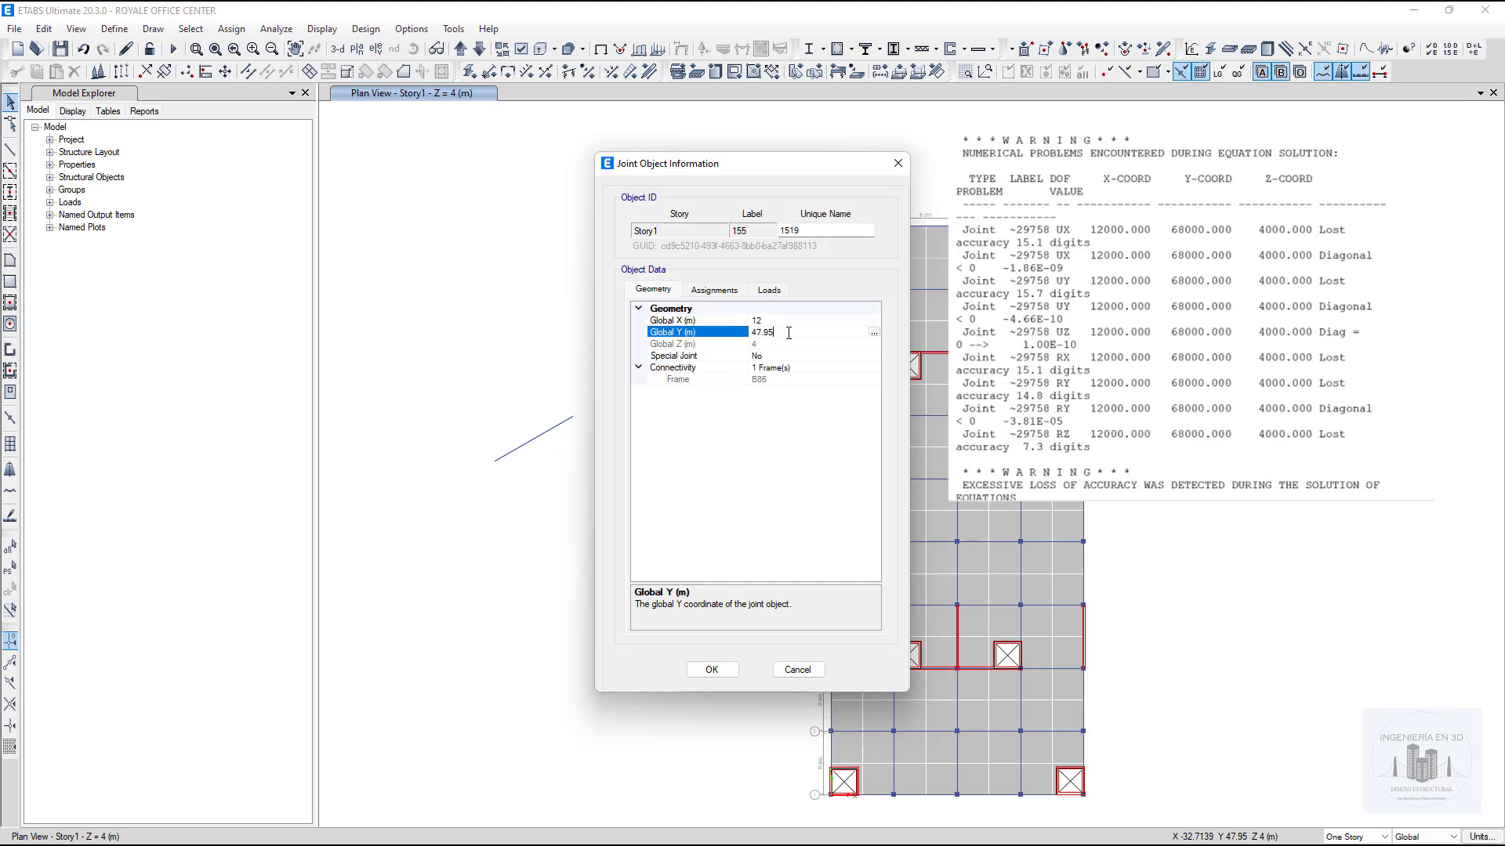
pyautogui.write('68')
pyautogui.press('Return')
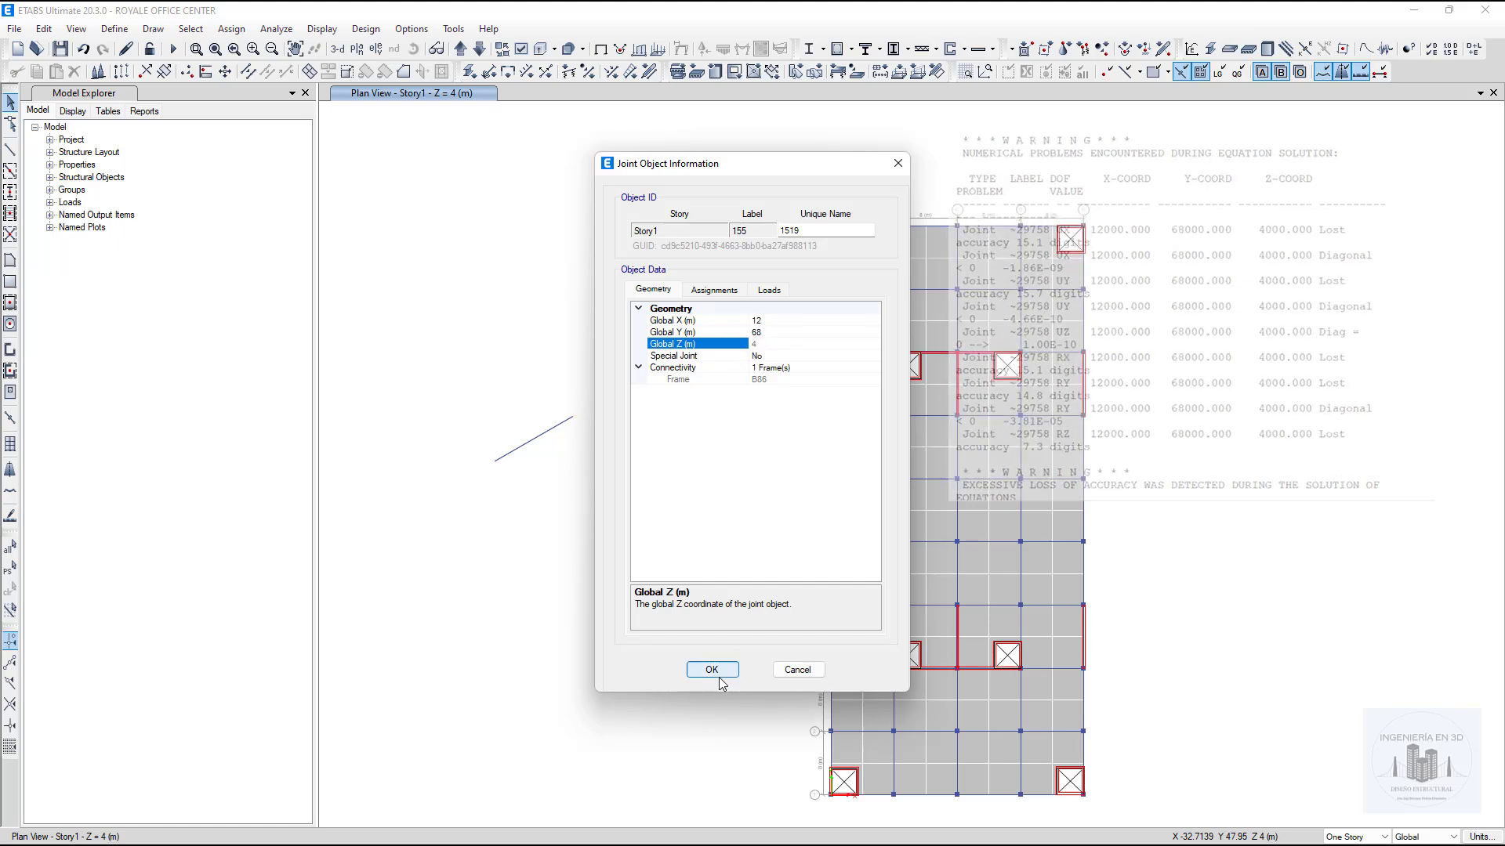
pyautogui.press('Return')
# Delete the auxiliary frame line that ends at X 12 m, Y 68 m
pyautogui.scroll(5, 928, 255)
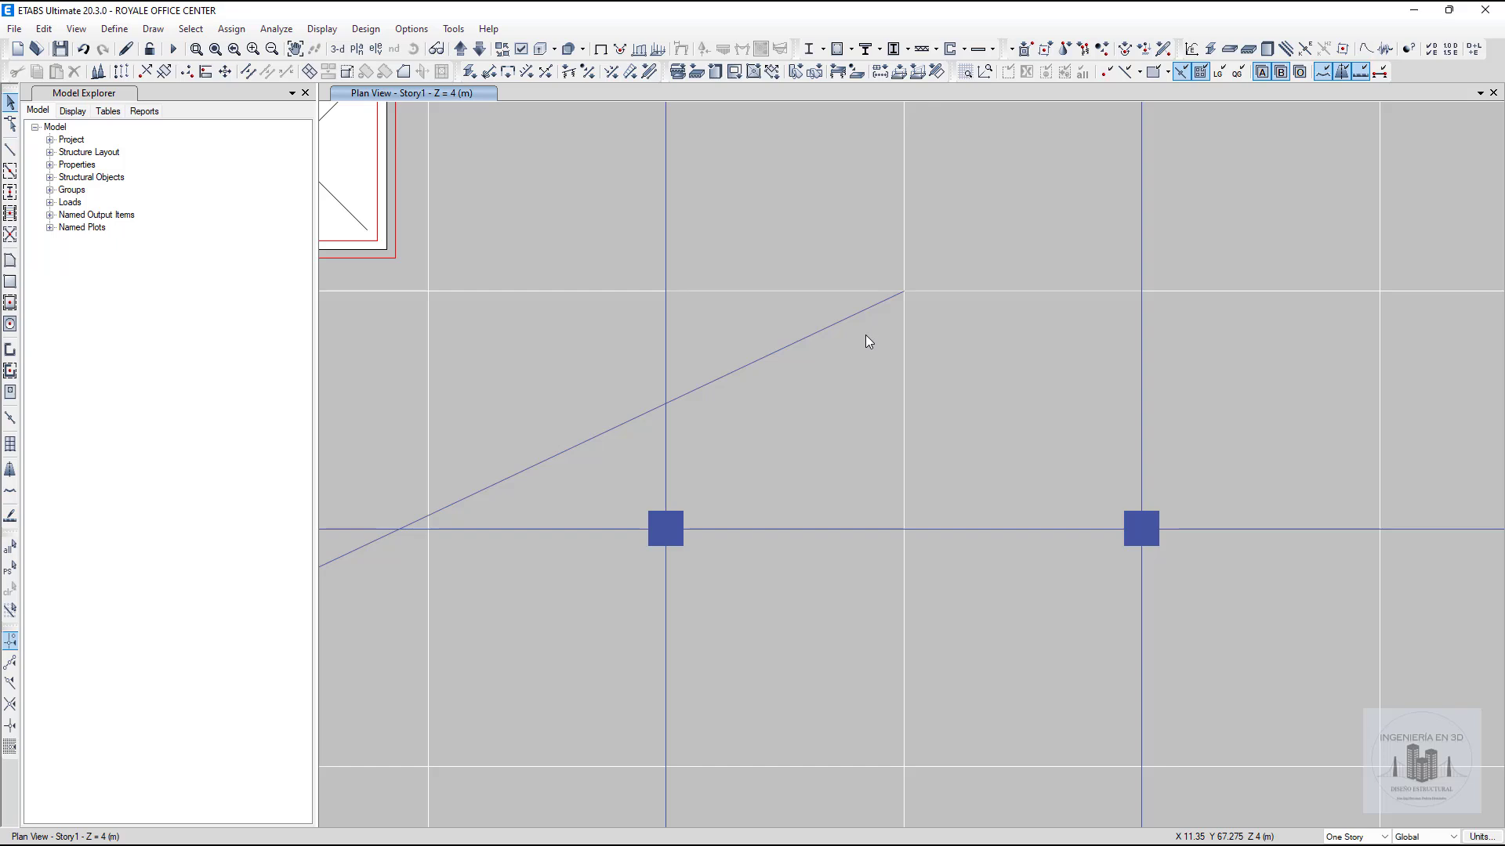
pyautogui.moveTo(868, 342); pyautogui.dragTo(857, 375, button='middle')
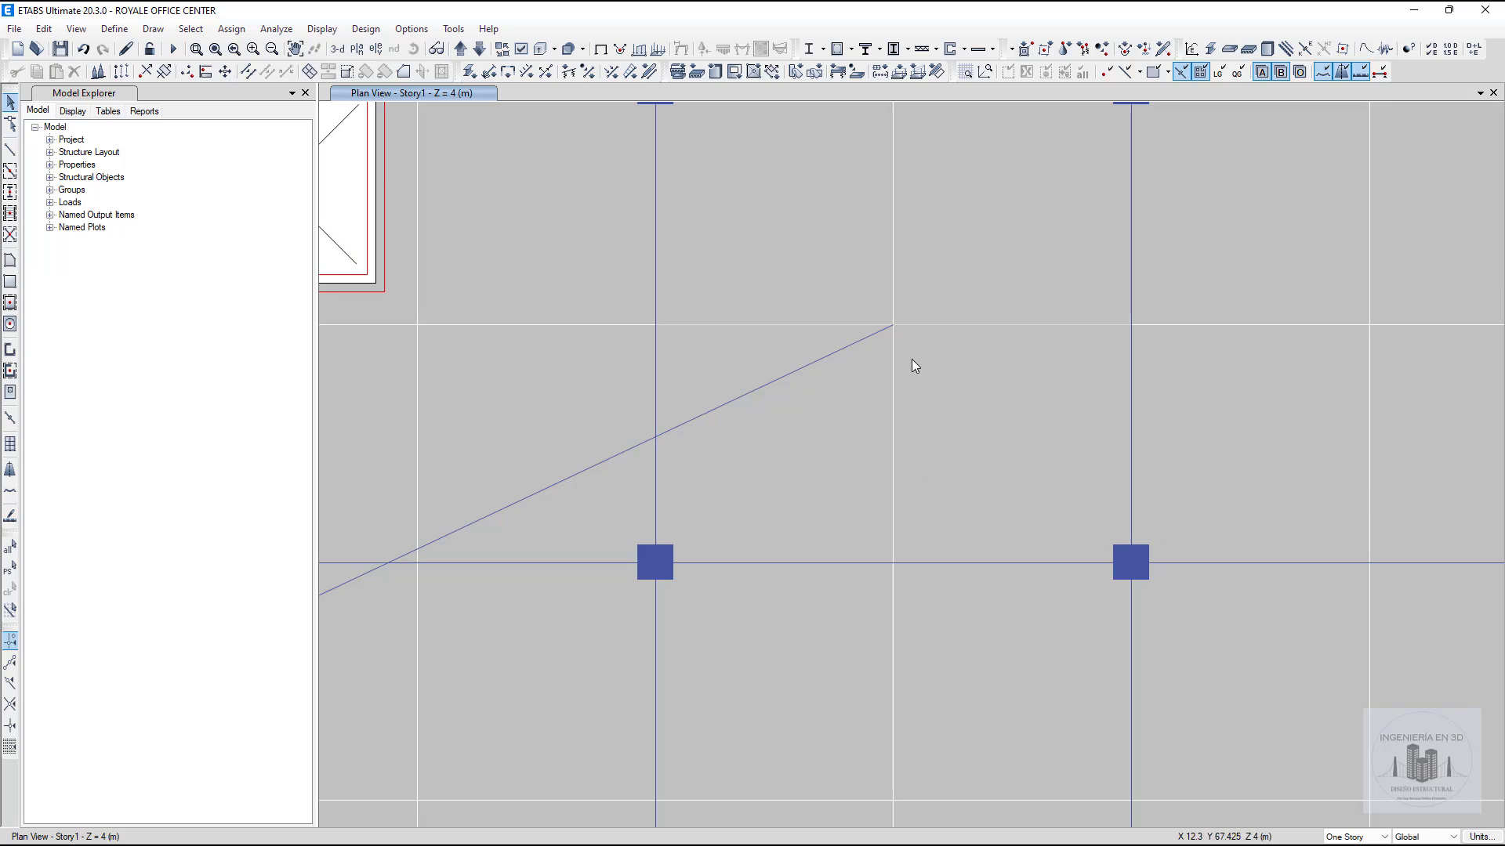
pyautogui.click(828, 358)
pyautogui.press('Delete')
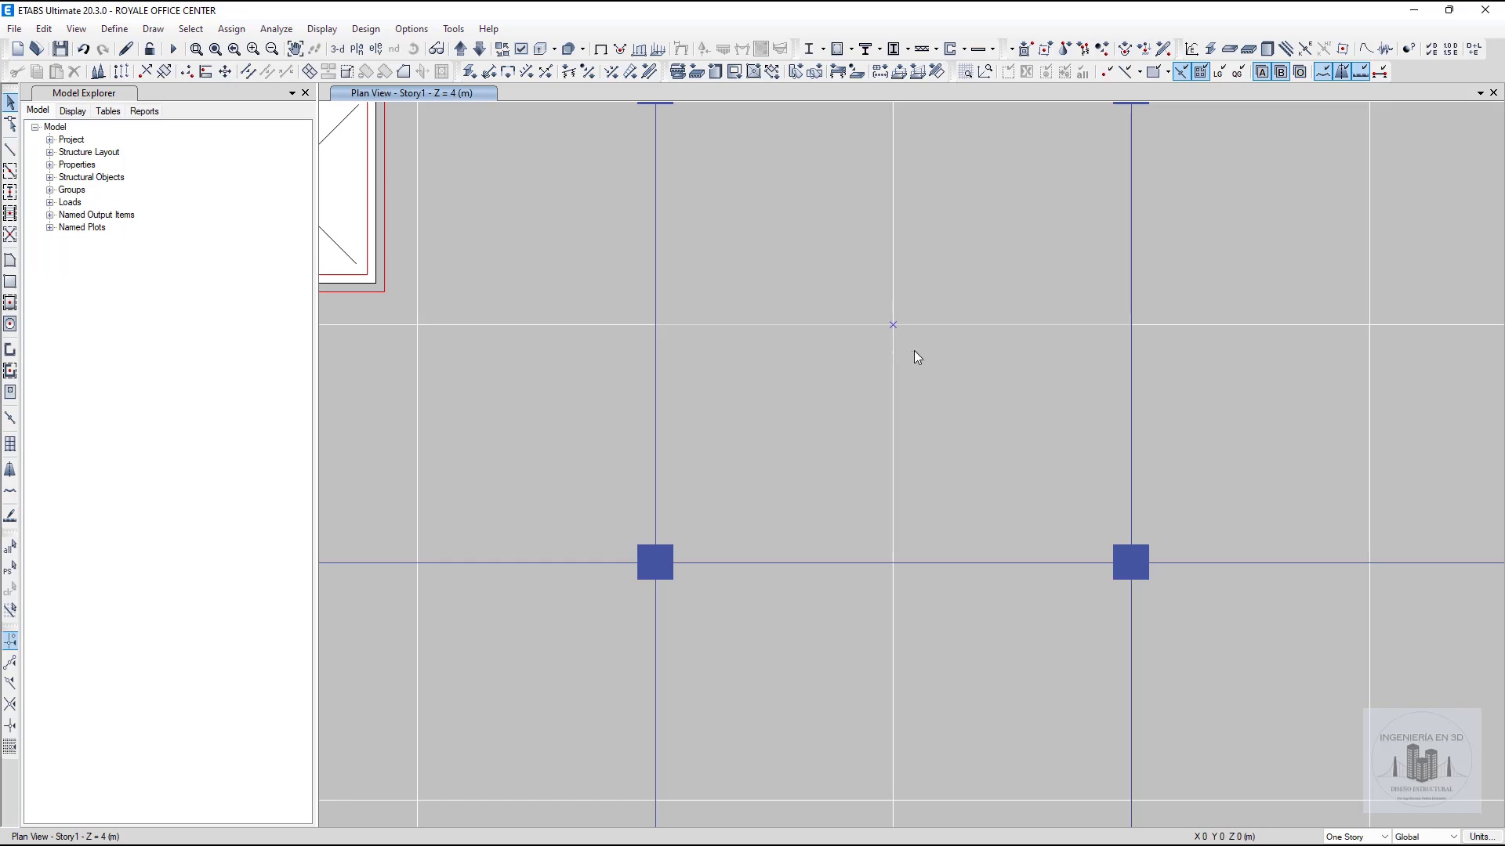
# Examine the geometry and assignments of the slab joint at X 12 m, Y 68 m
pyautogui.rightClick(894, 329)
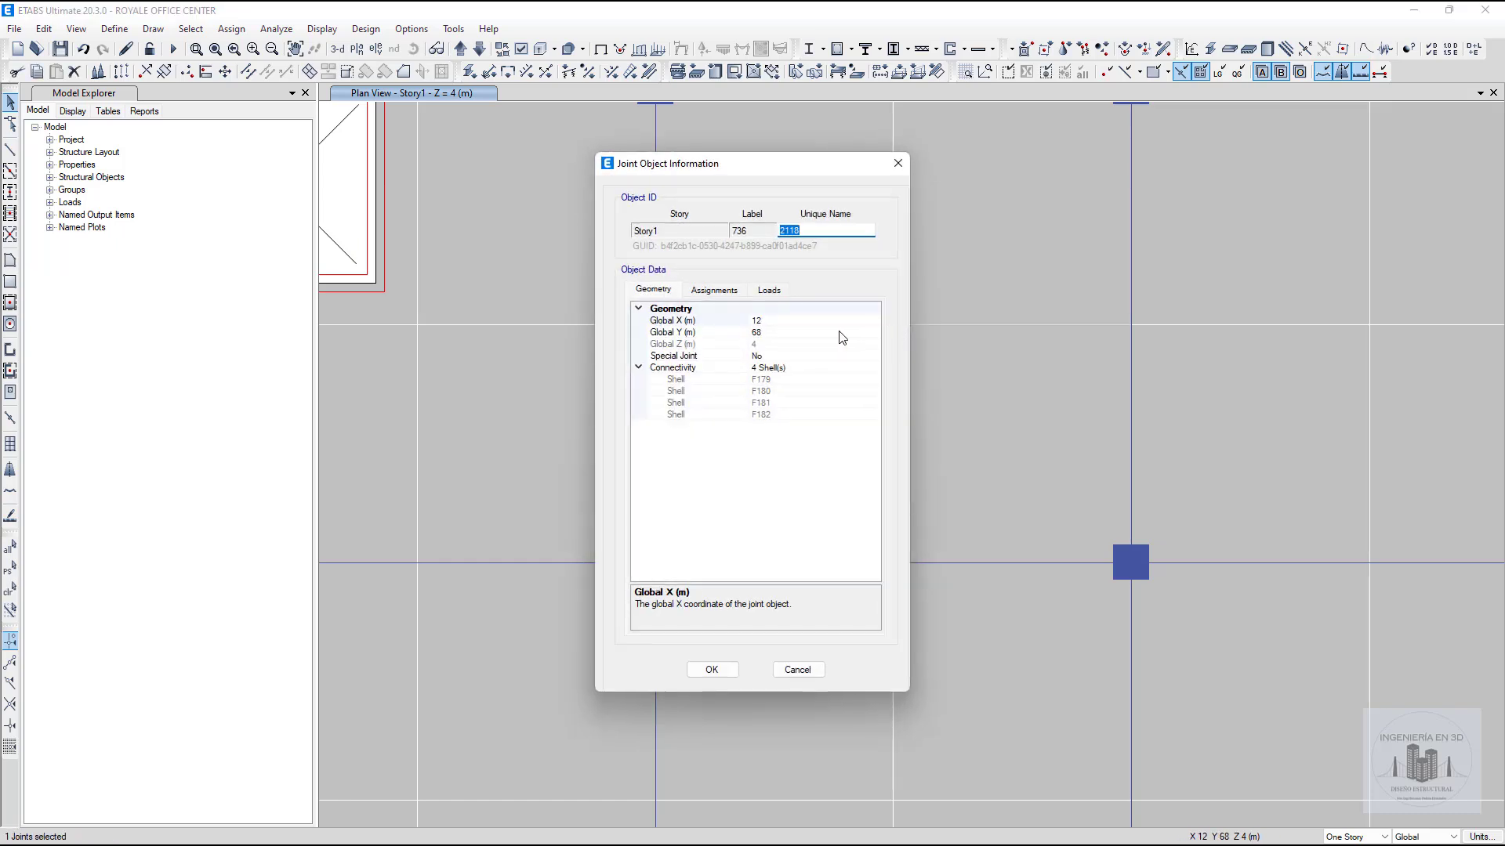
pyautogui.click(726, 294)
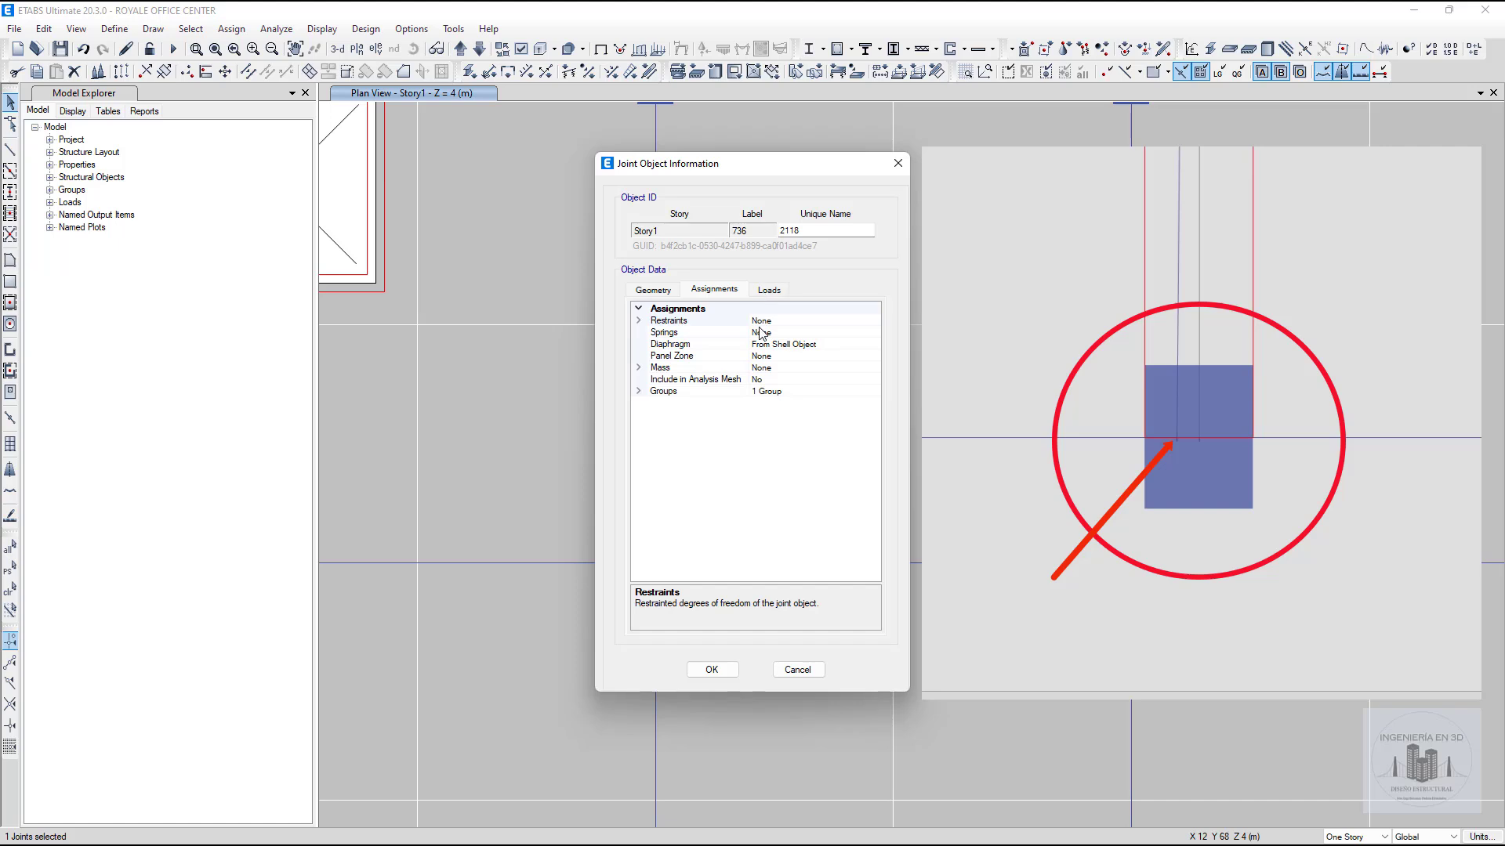
pyautogui.click(898, 163)
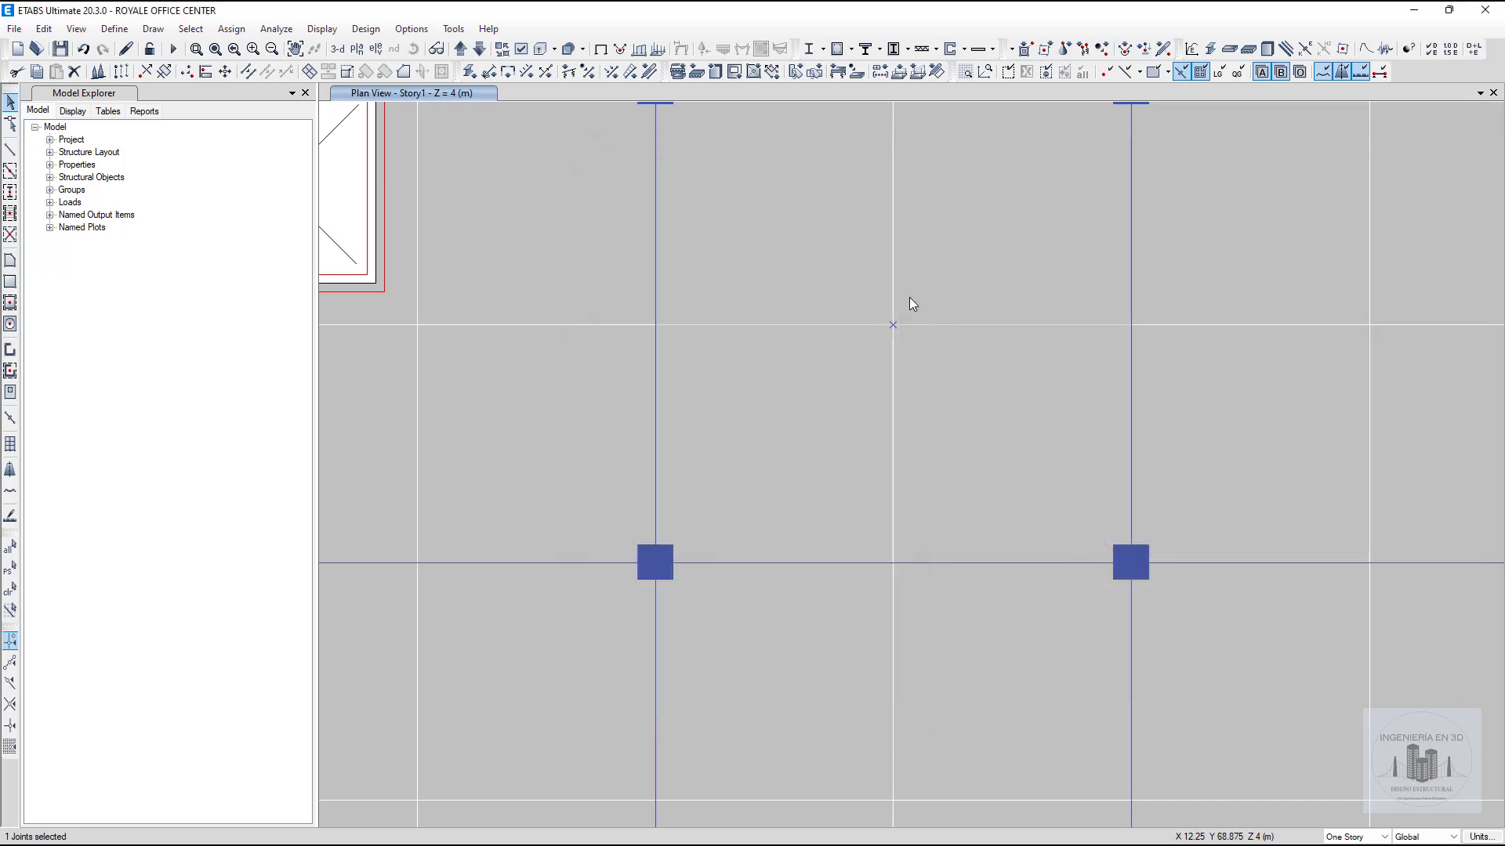
# Assign Auto Cookie Cut floor meshing, with restraints added on edges whose corners have restraints, to the four slab panels around the problem joint
pyautogui.moveTo(967, 261); pyautogui.dragTo(836, 413)
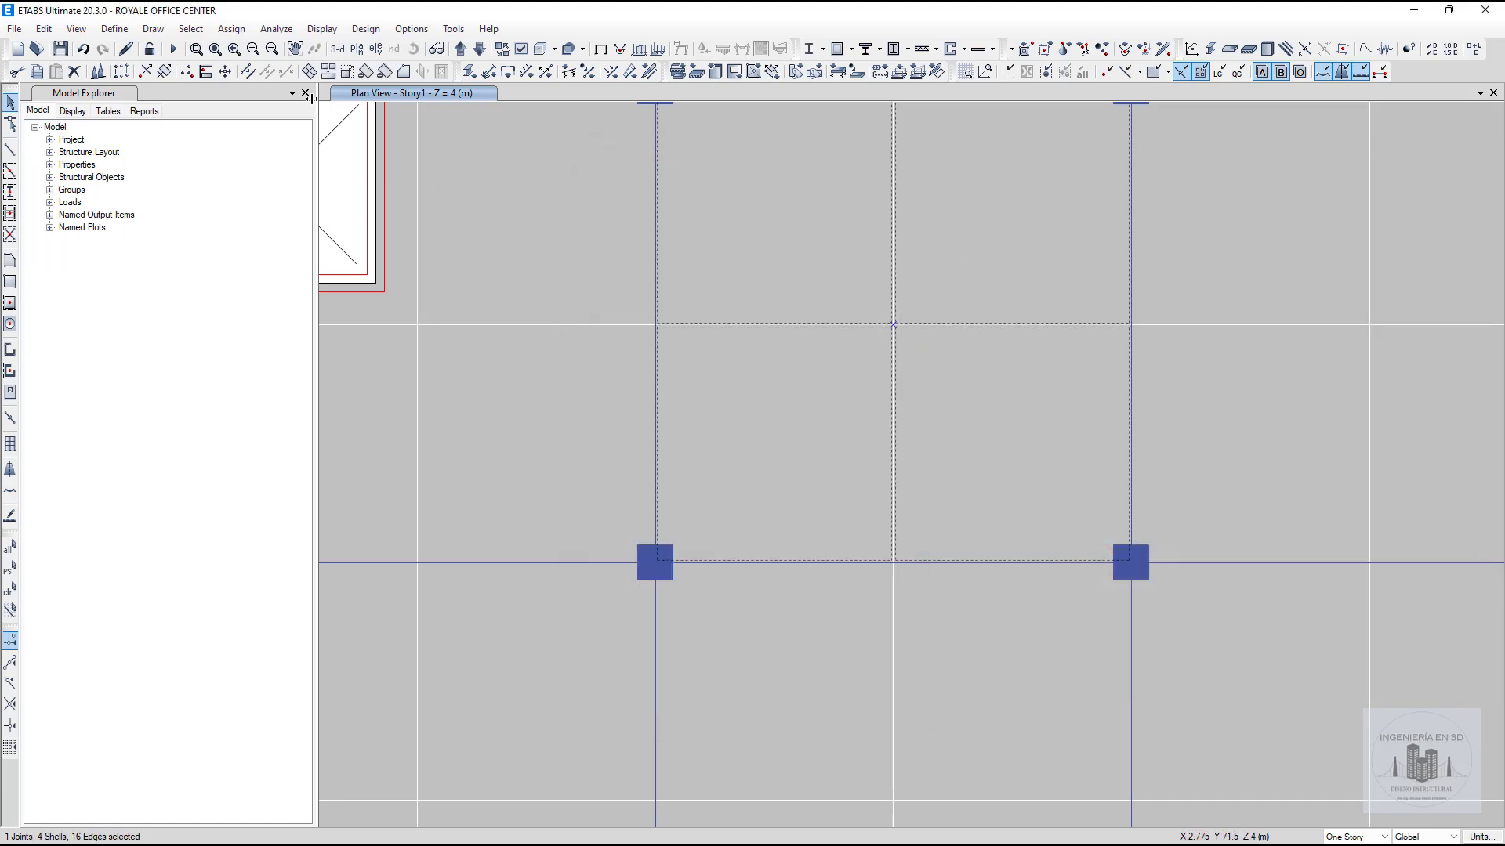
pyautogui.click(231, 34)
pyautogui.moveTo(274, 73)
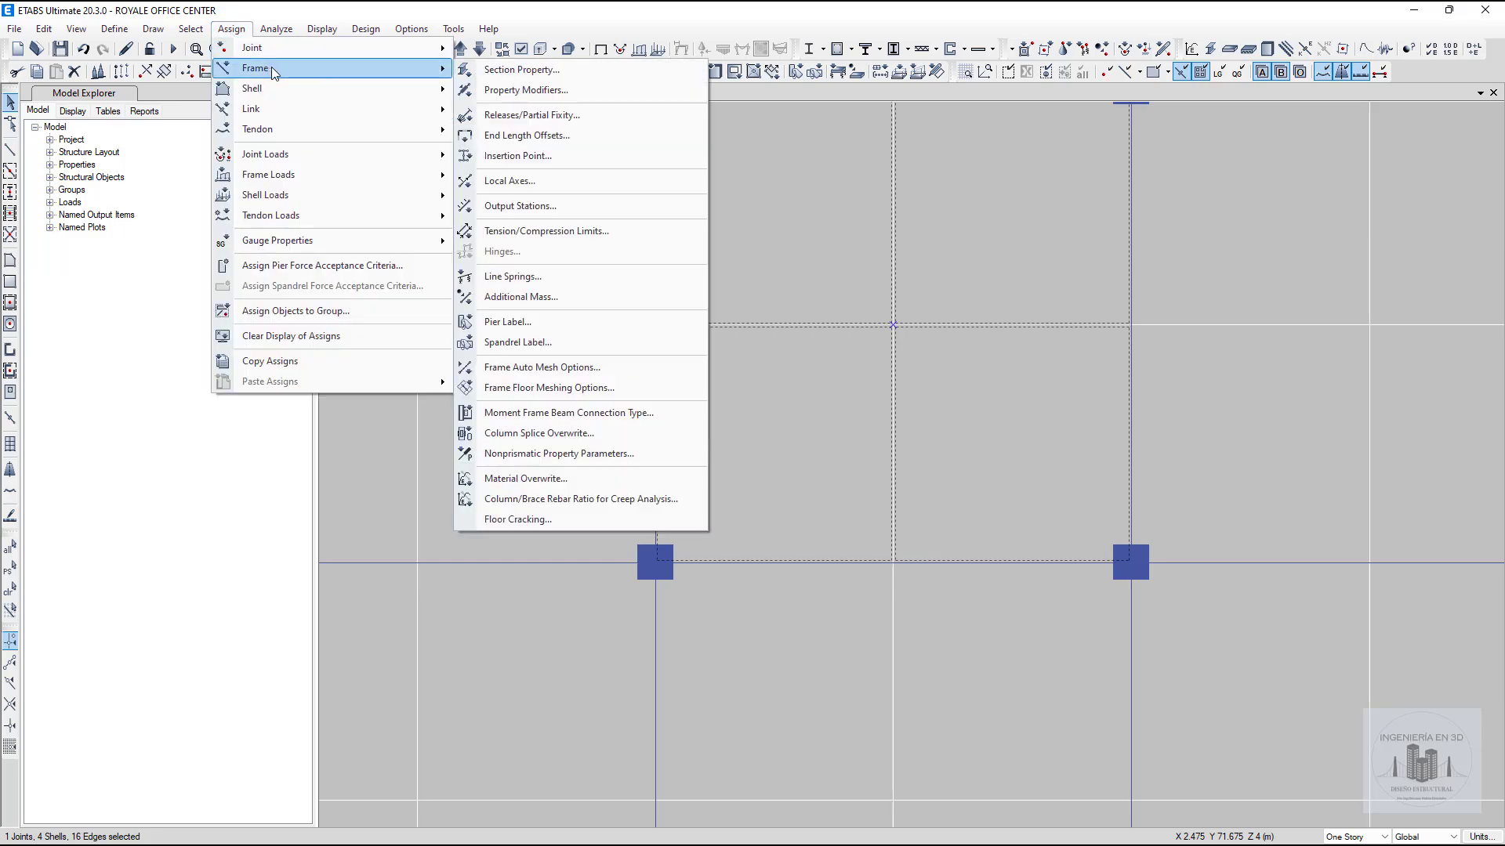
pyautogui.moveTo(363, 92)
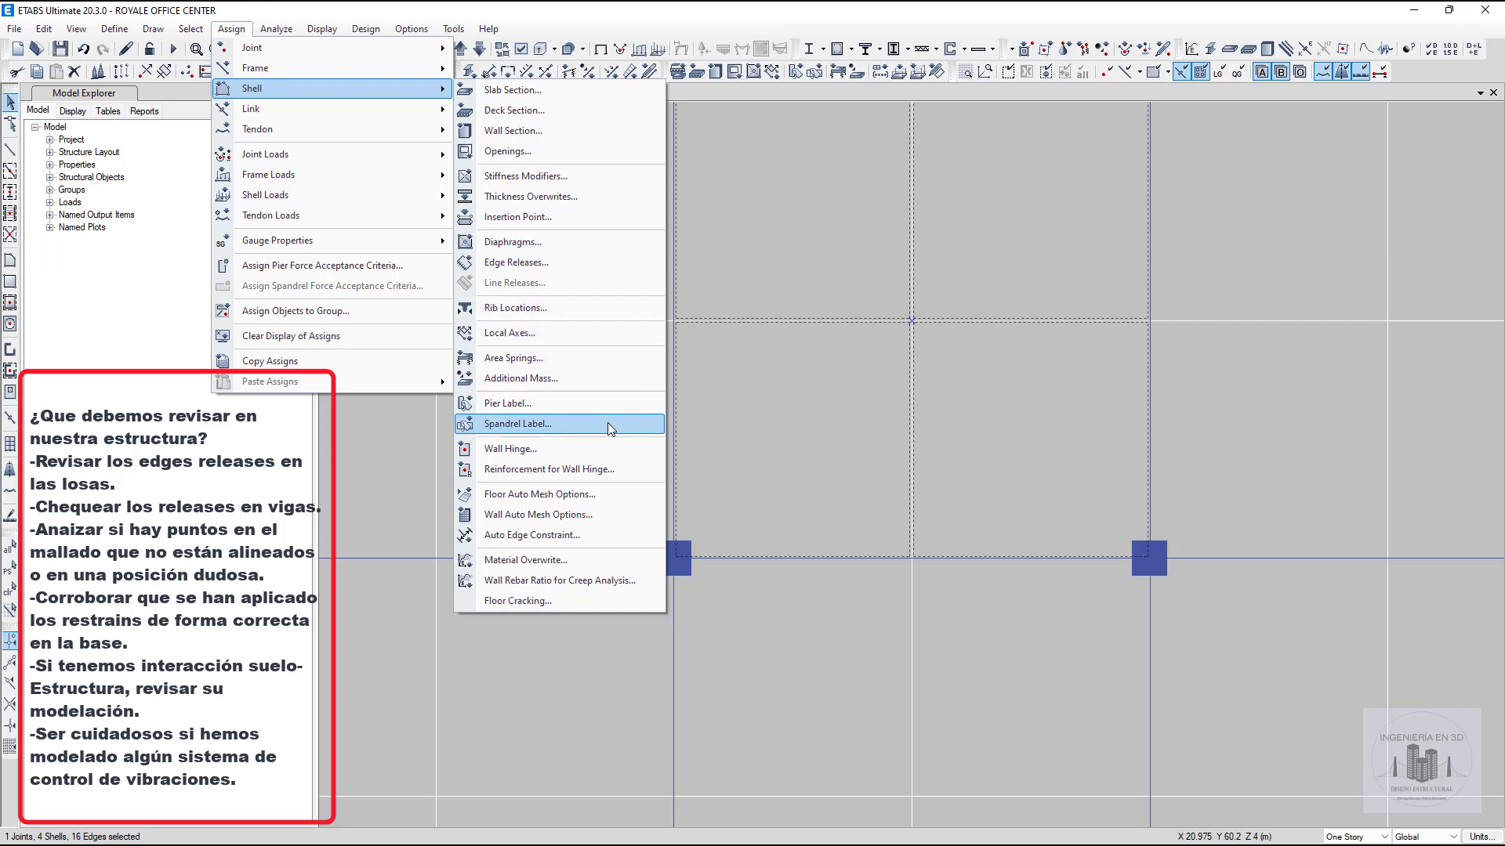
pyautogui.click(563, 494)
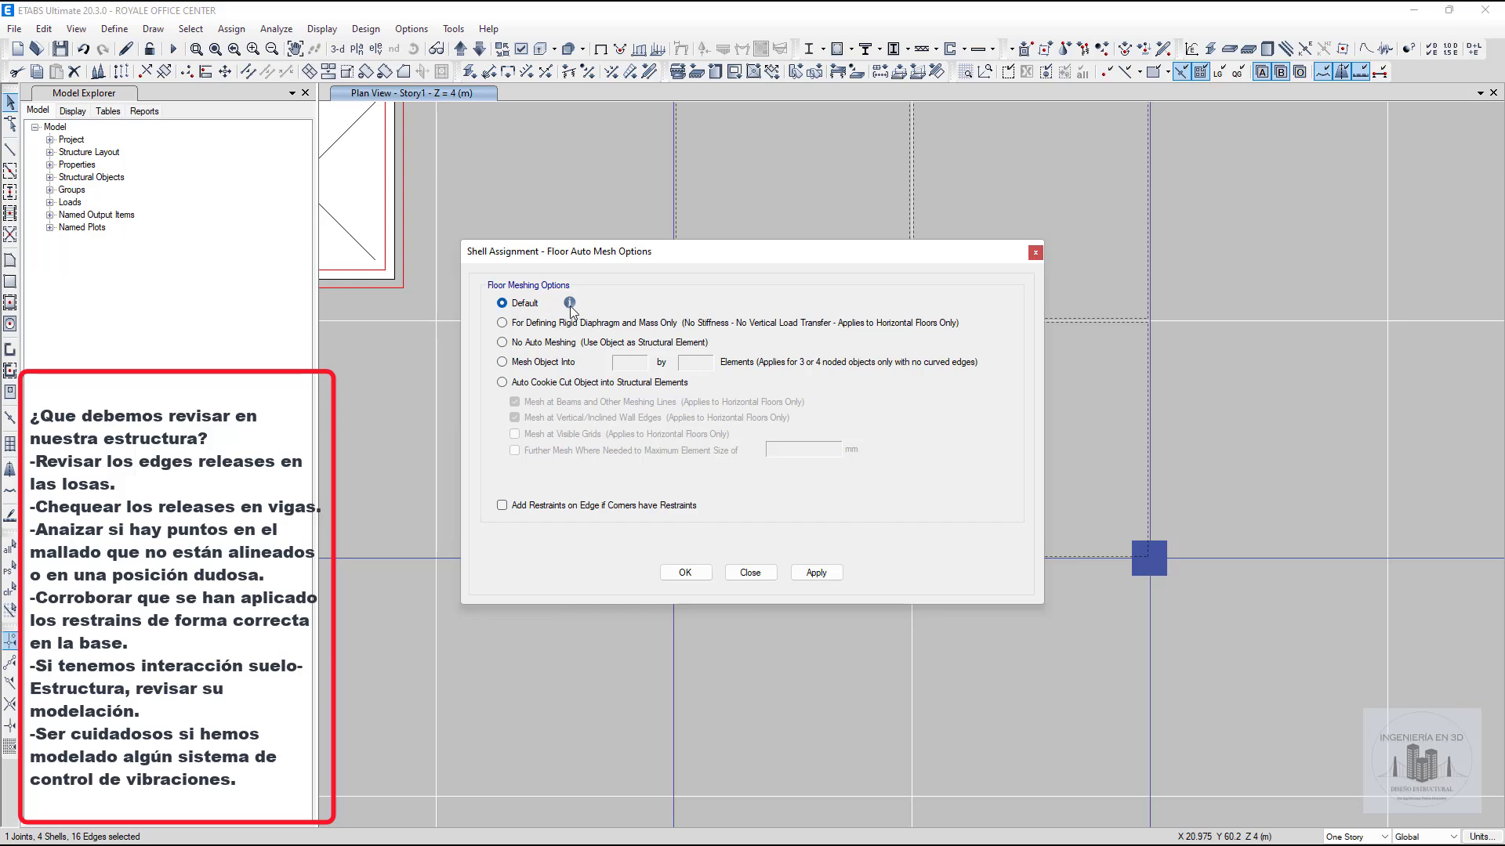
pyautogui.moveTo(571, 310)
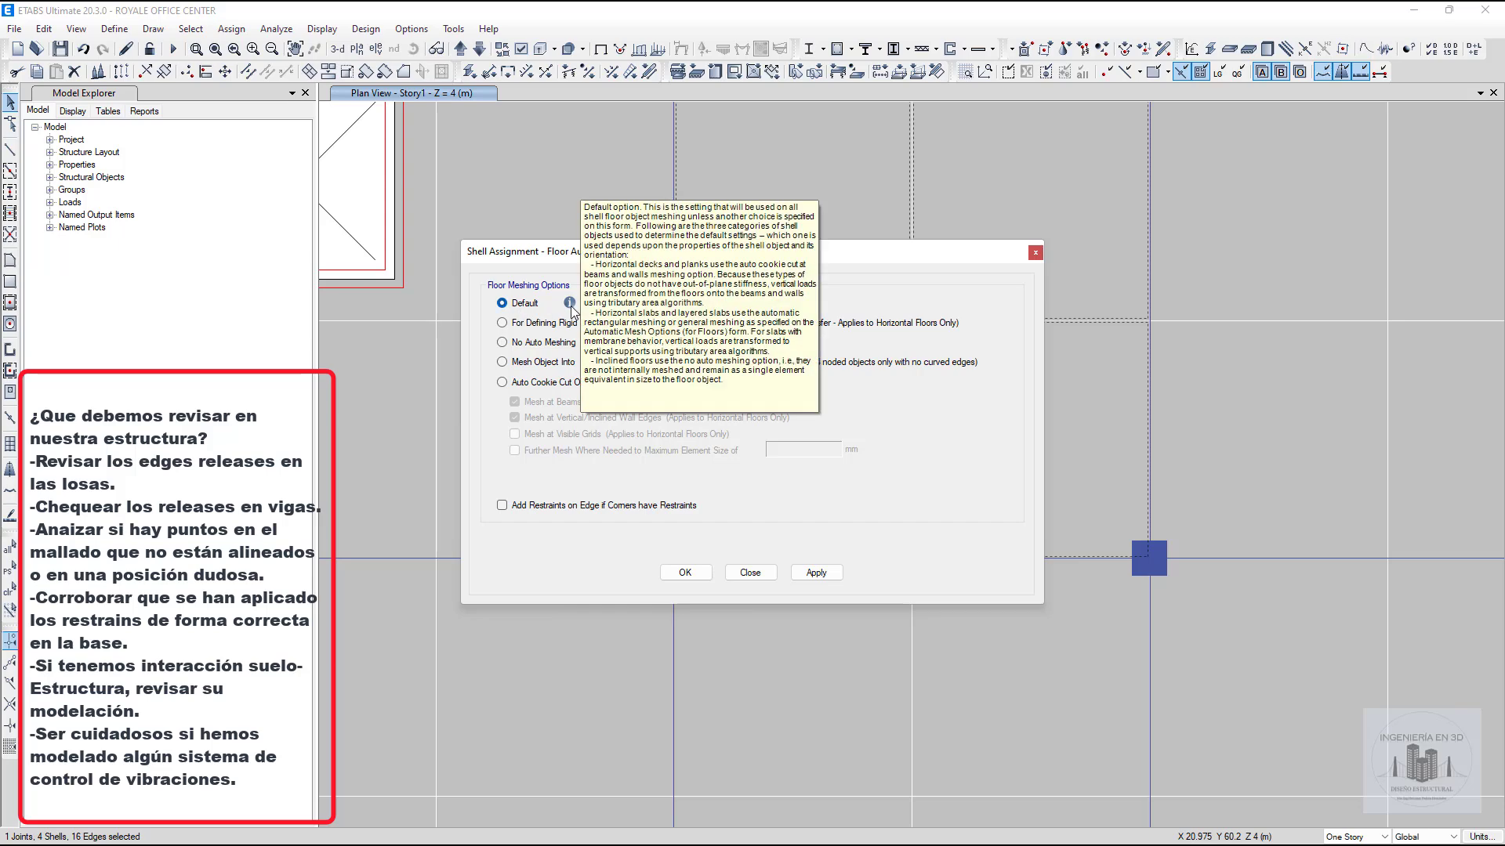
pyautogui.click(503, 383)
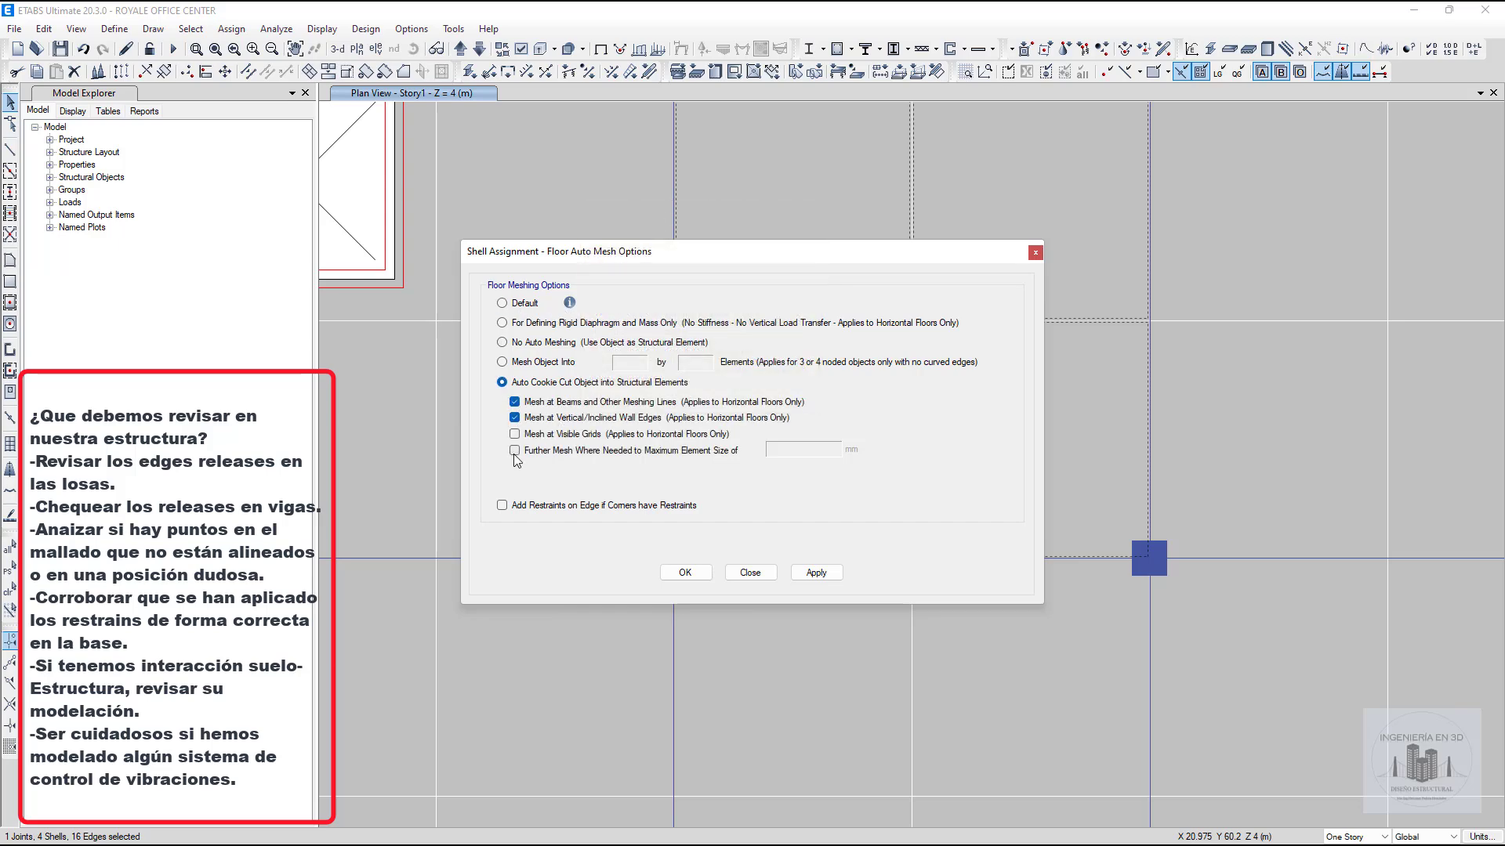
pyautogui.click(505, 508)
pyautogui.click(815, 577)
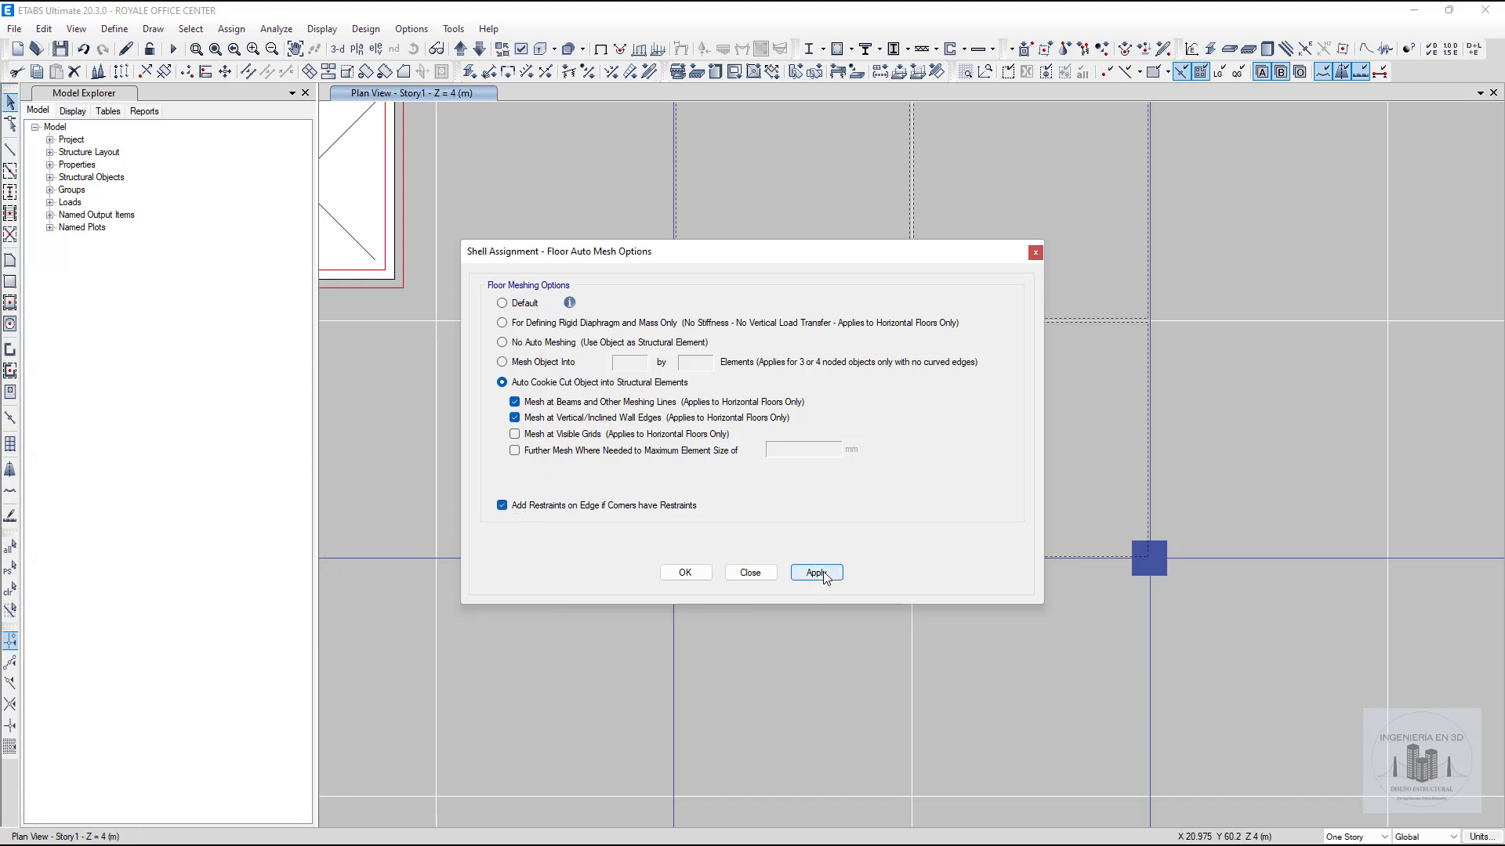
pyautogui.click(1034, 252)
# Remove any existing edge releases from the four slab panels around the joint at X 12 m, Y 68 m
pyautogui.click(911, 322)
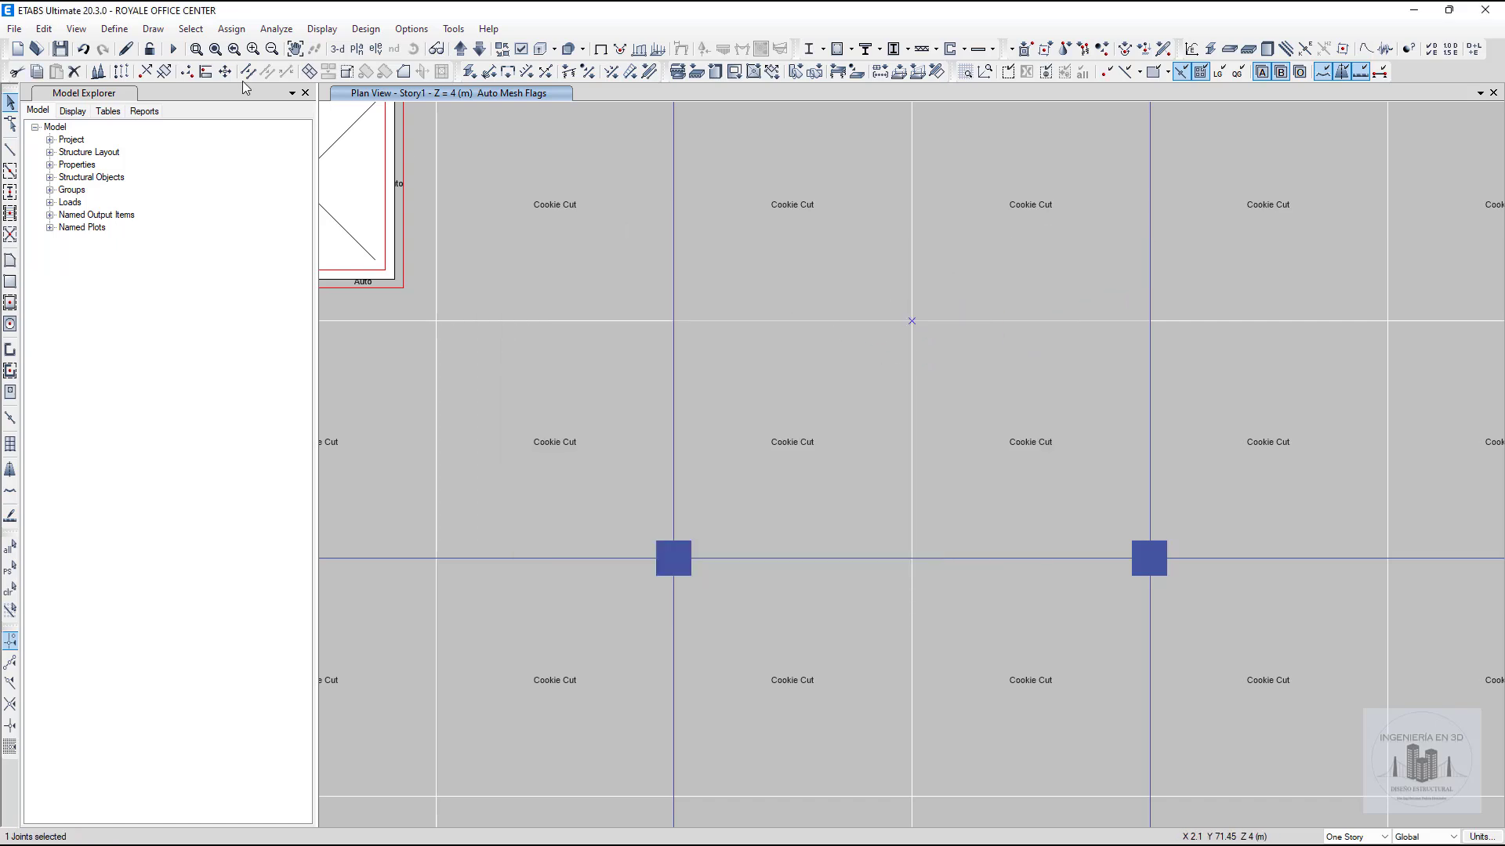
pyautogui.click(908, 299)
pyautogui.click(979, 415)
pyautogui.click(862, 411)
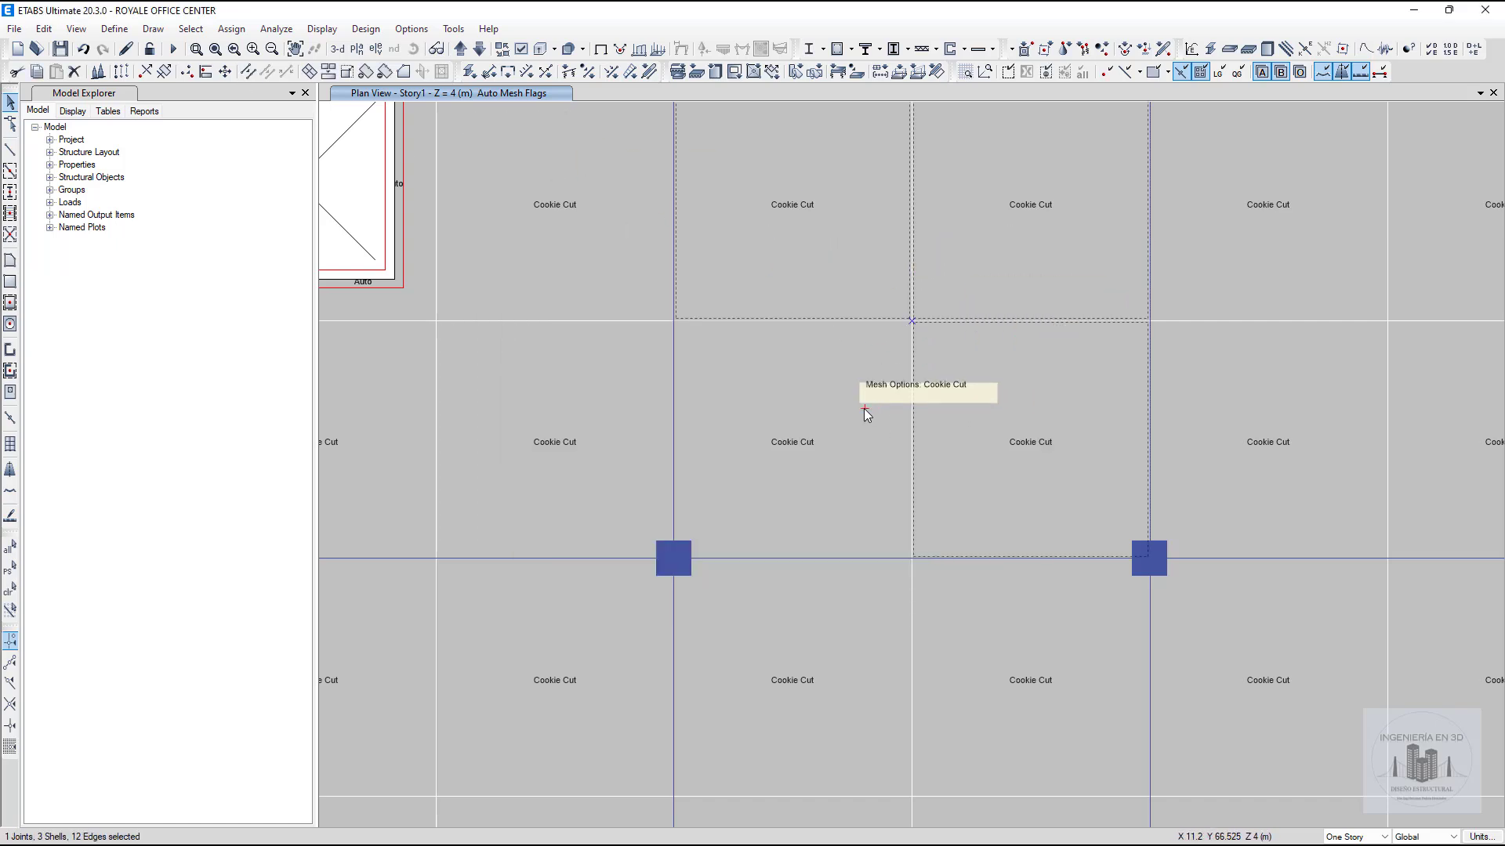
pyautogui.click(232, 29)
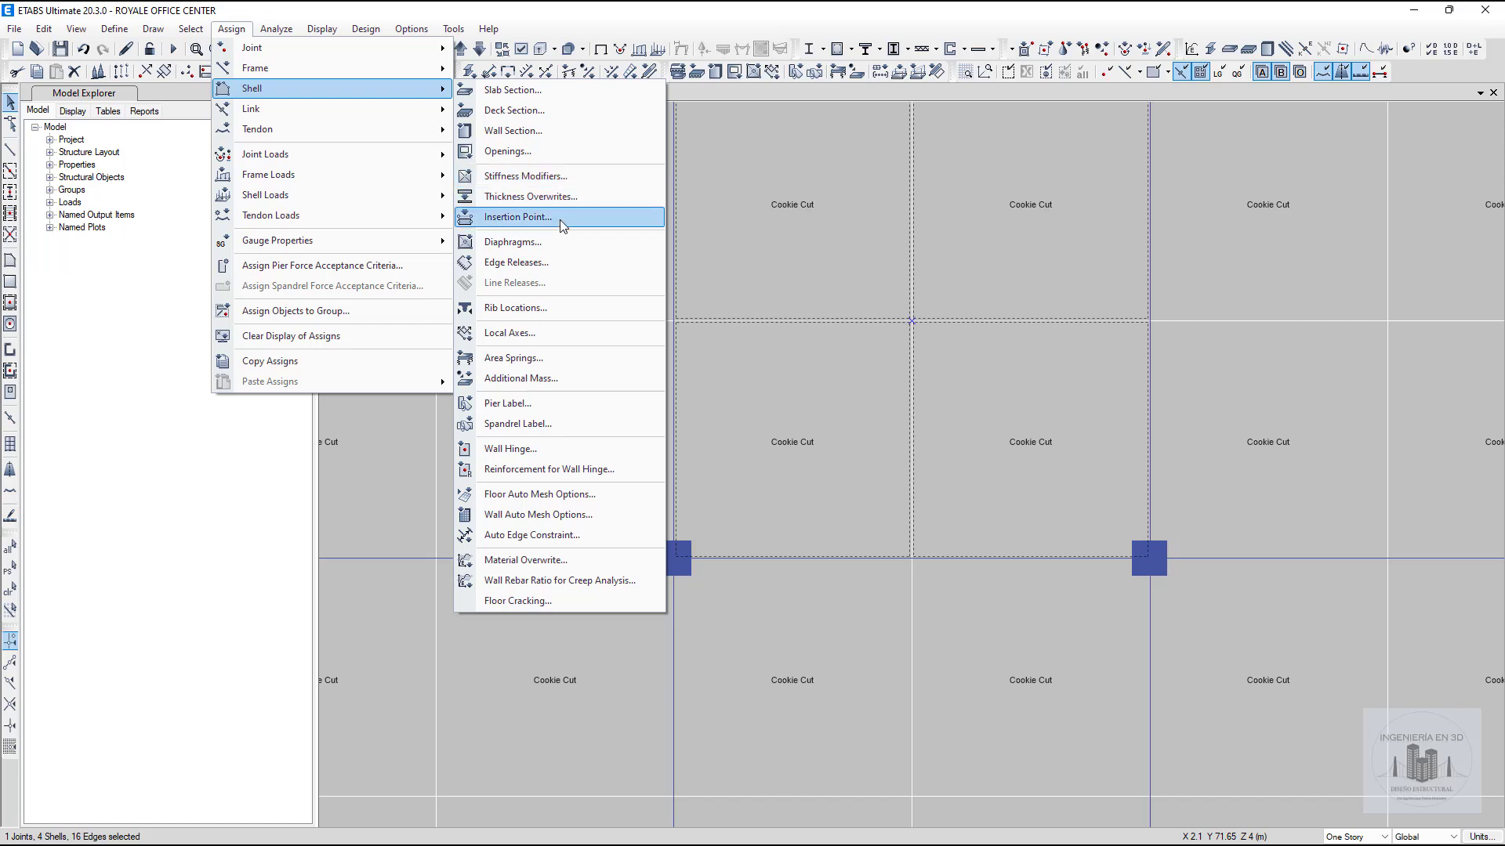
pyautogui.click(569, 265)
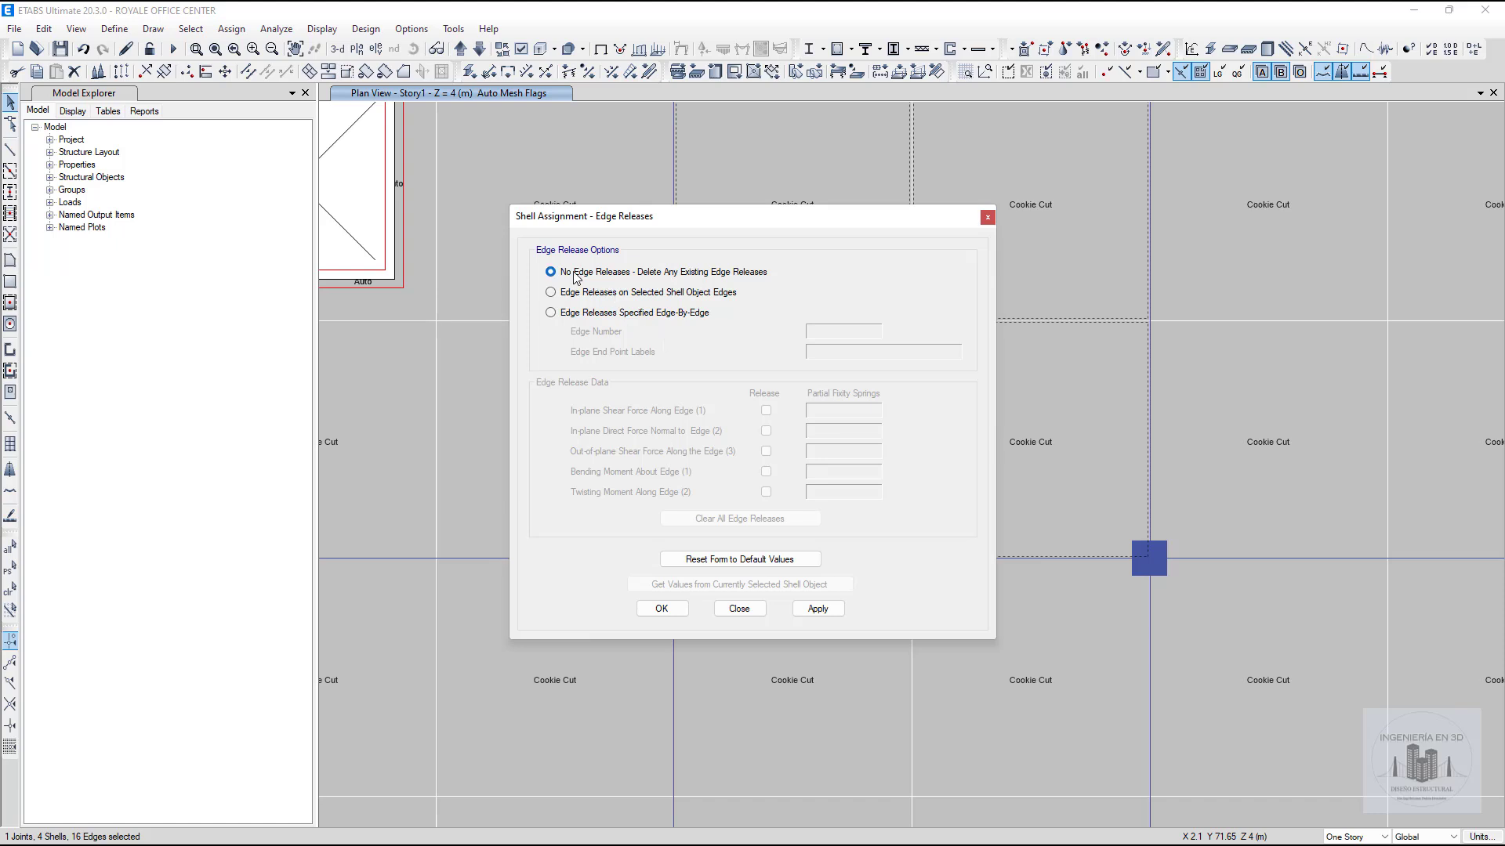
pyautogui.click(801, 612)
pyautogui.click(661, 610)
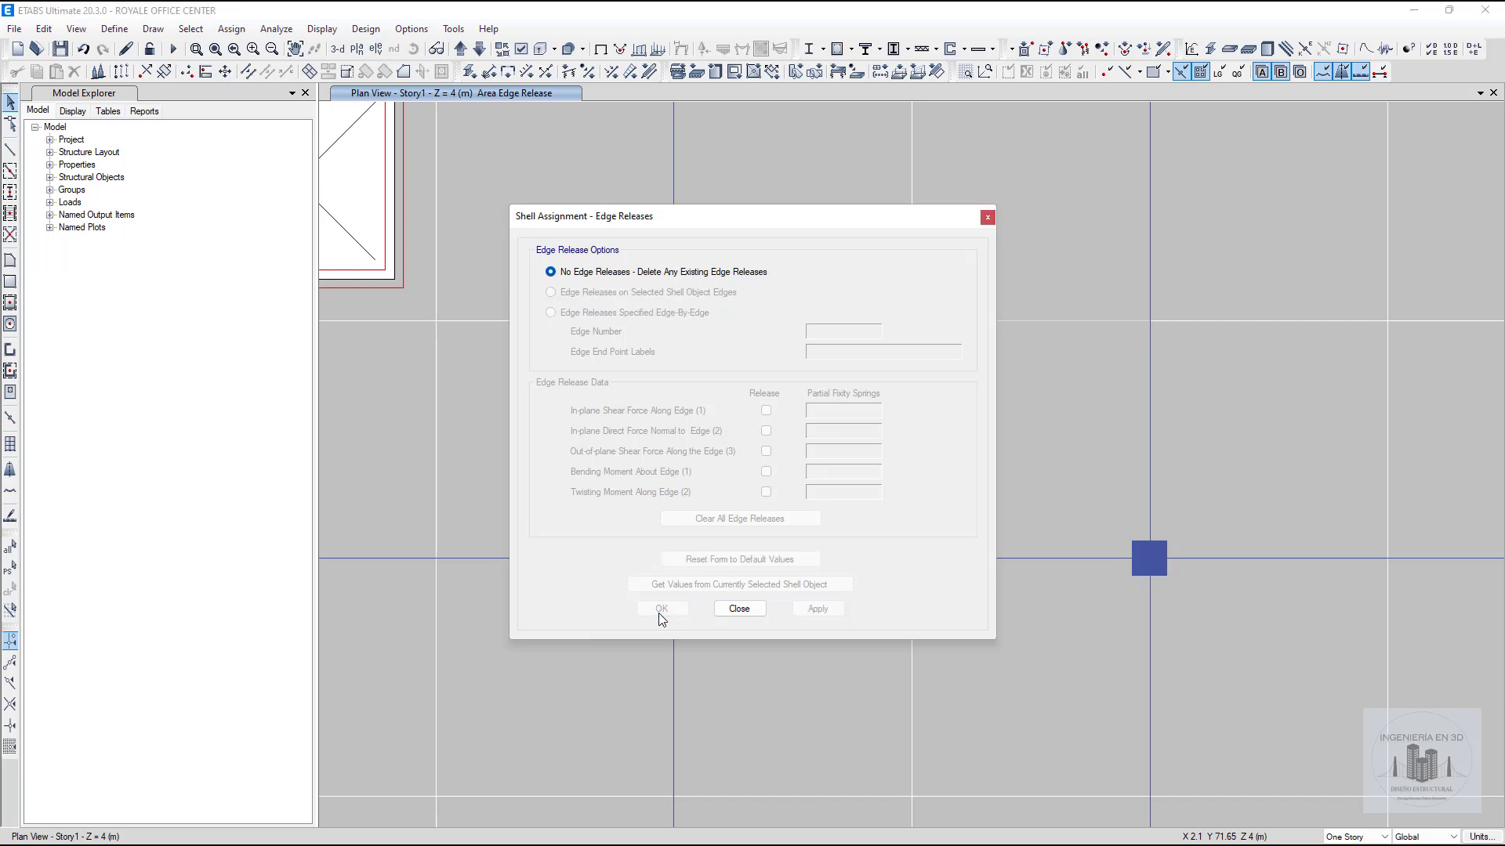
pyautogui.click(737, 611)
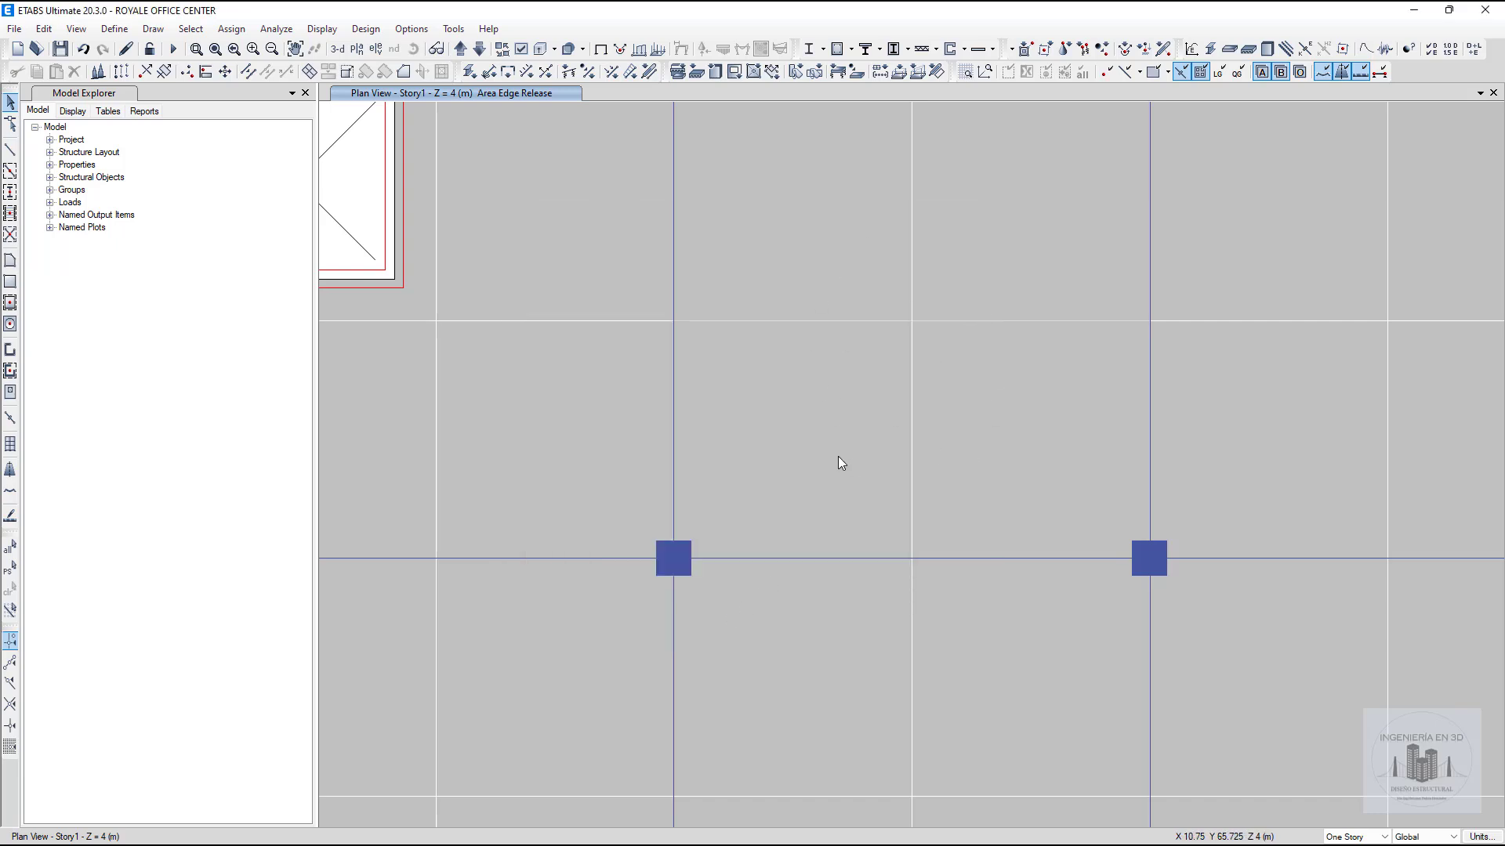
# Display the mesh options assigned to the shells in the Story1 plan view
pyautogui.click(210, 458)
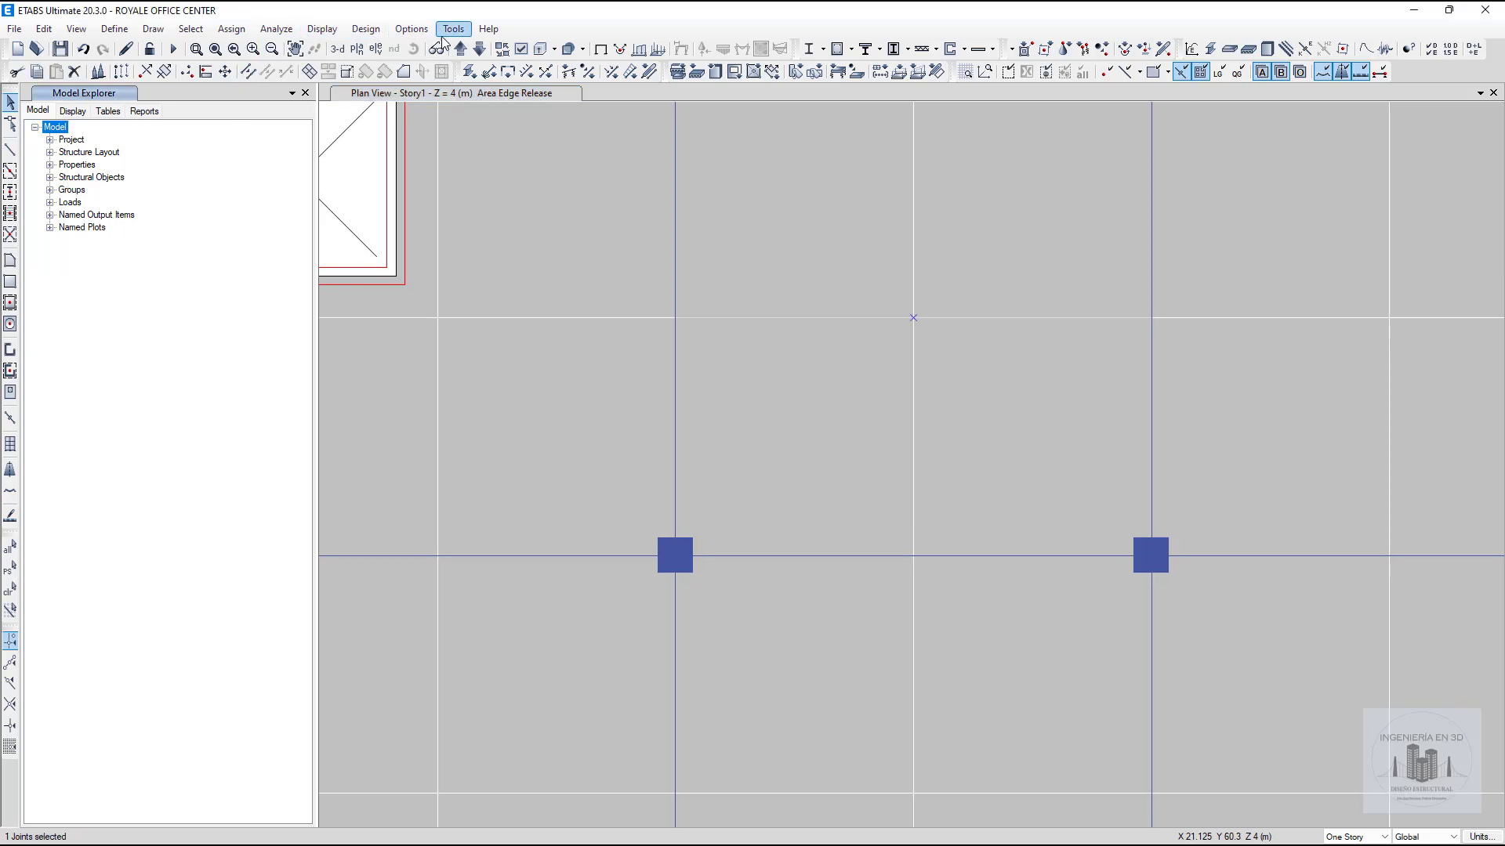
pyautogui.click(521, 49)
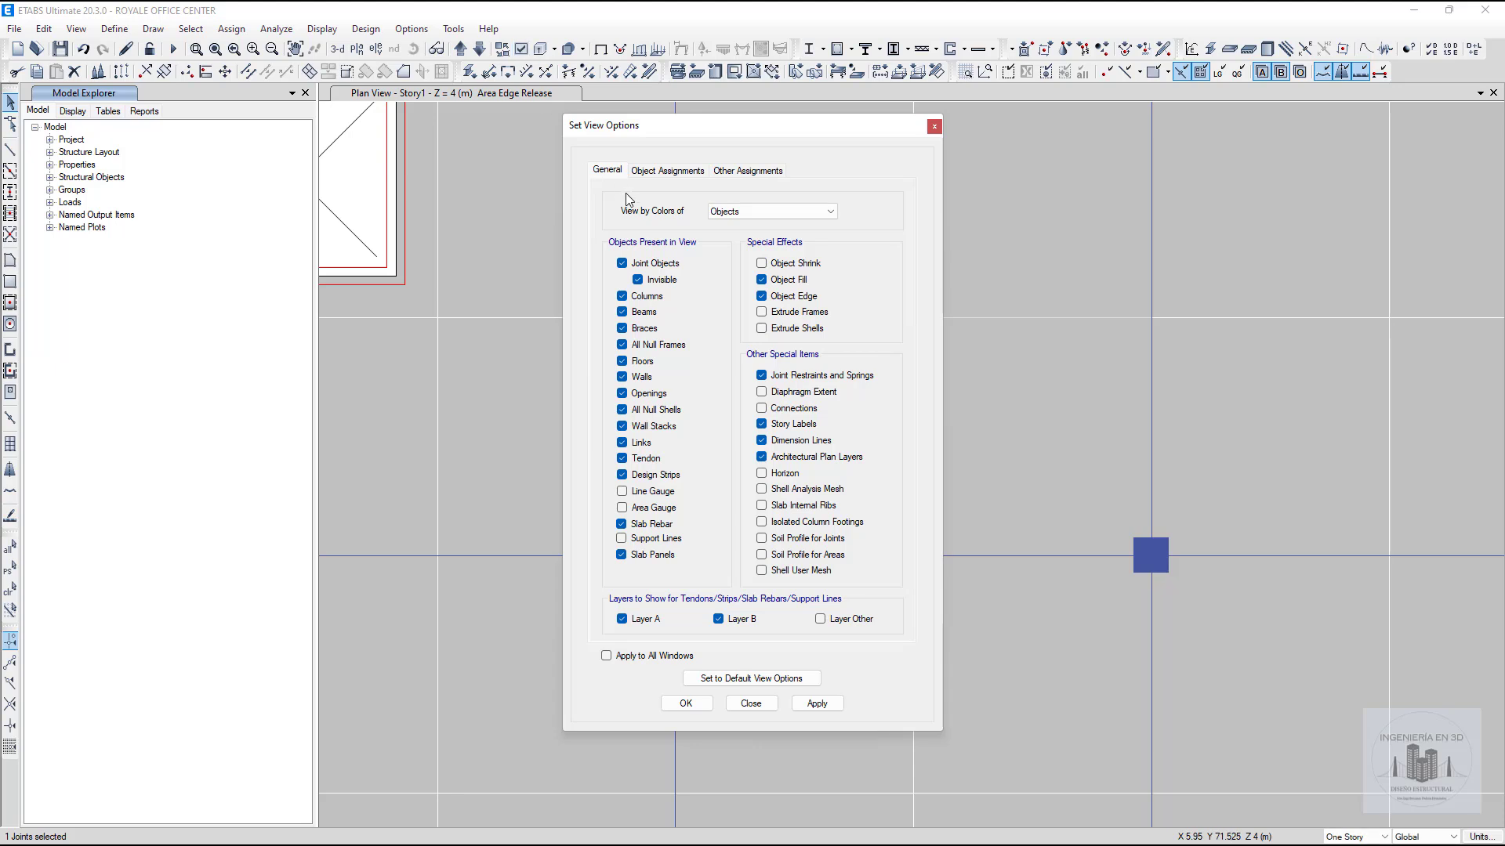
pyautogui.click(666, 170)
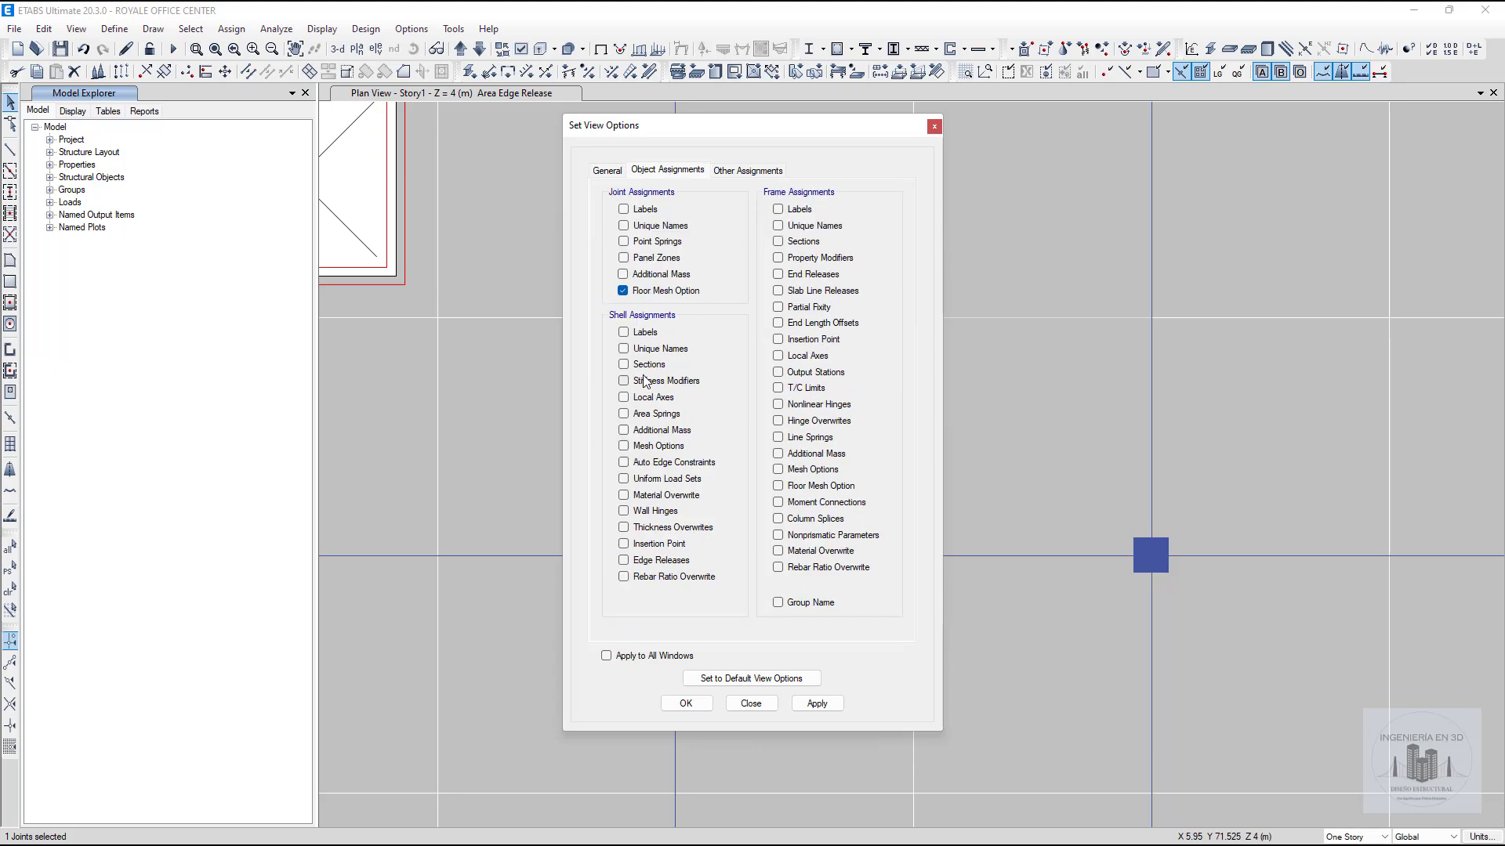
pyautogui.click(624, 446)
pyautogui.moveTo(722, 130); pyautogui.dragTo(318, 132)
pyautogui.click(412, 705)
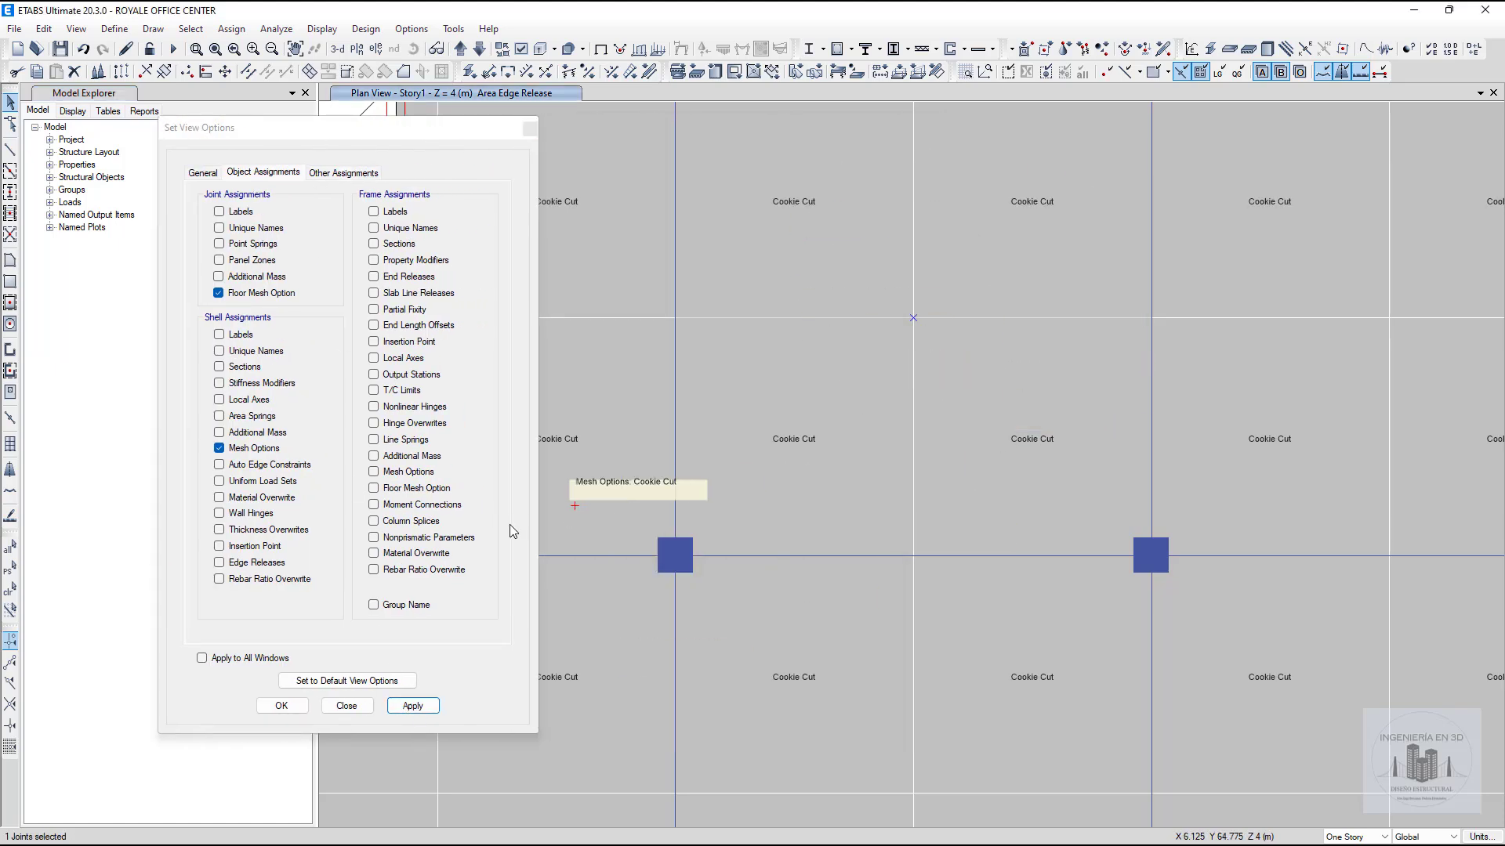
# Check the shells' auto edge constraints and edge releases in the Story1 plan, replacing the mesh options display
pyautogui.click(219, 464)
pyautogui.click(220, 448)
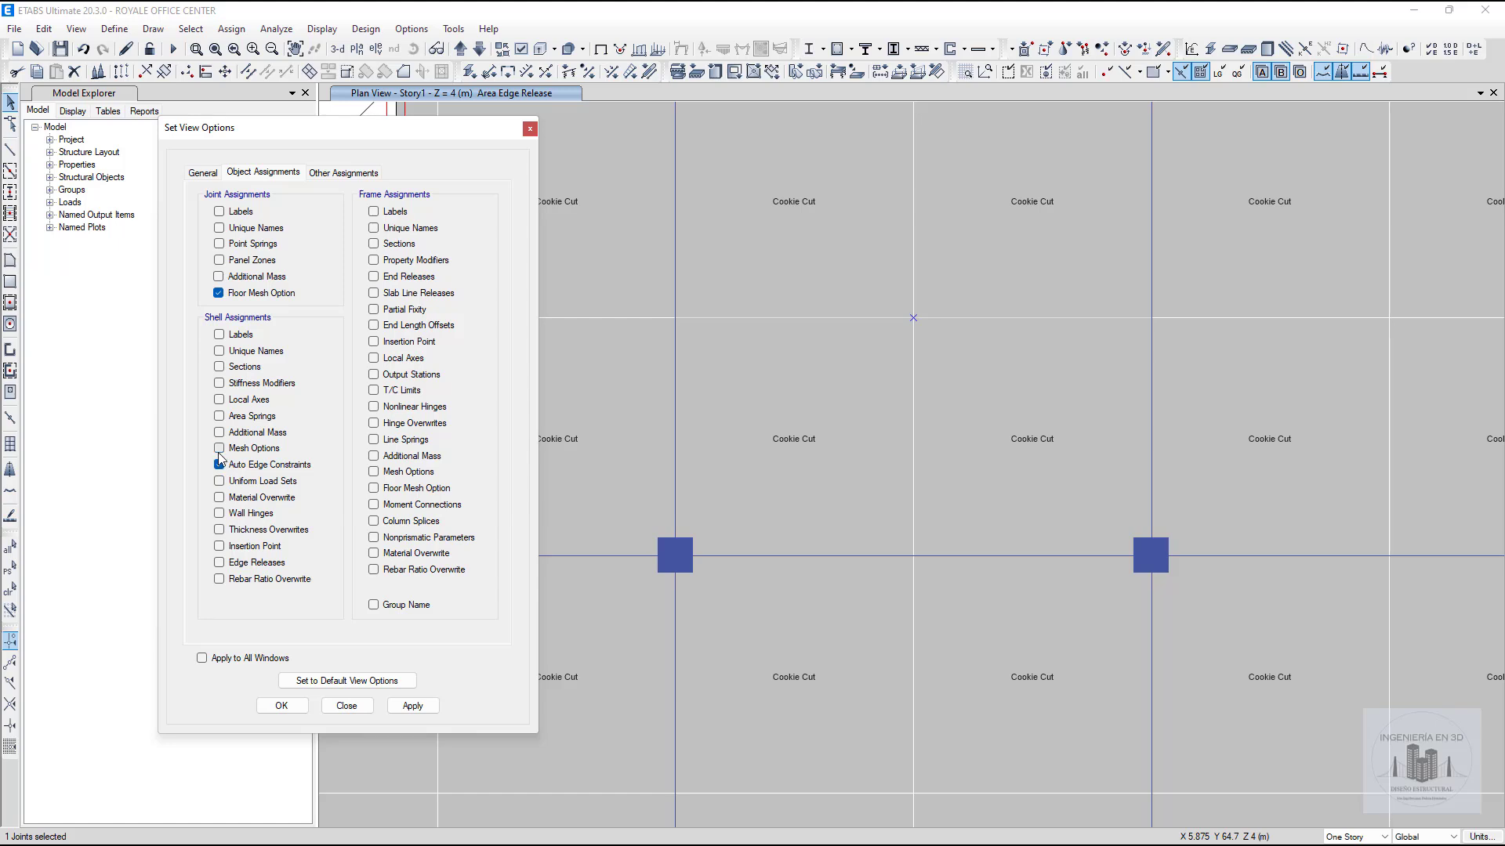
pyautogui.click(412, 705)
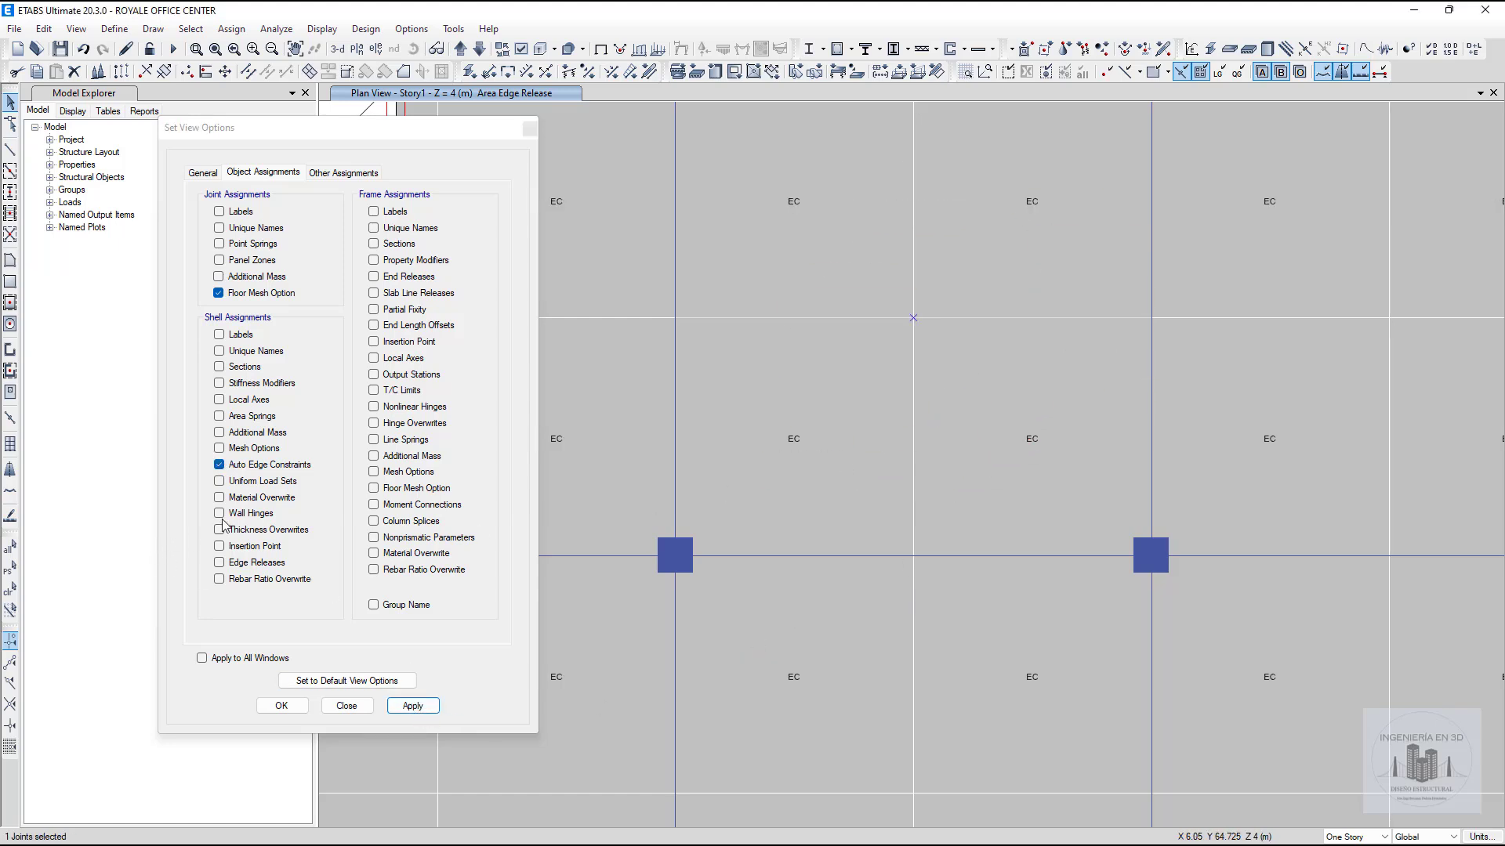
pyautogui.click(220, 562)
pyautogui.click(219, 464)
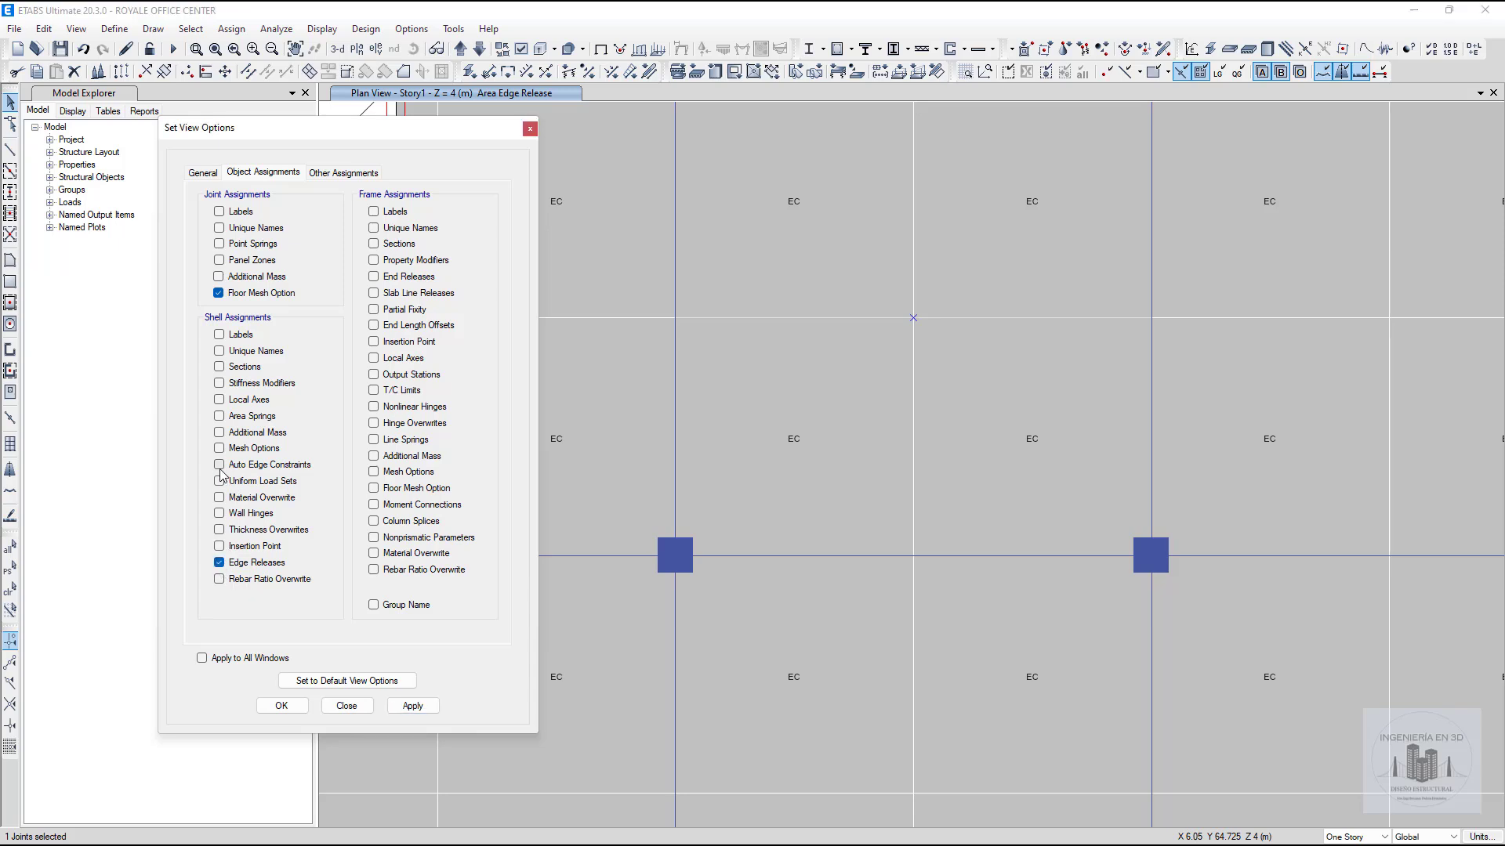
pyautogui.click(414, 706)
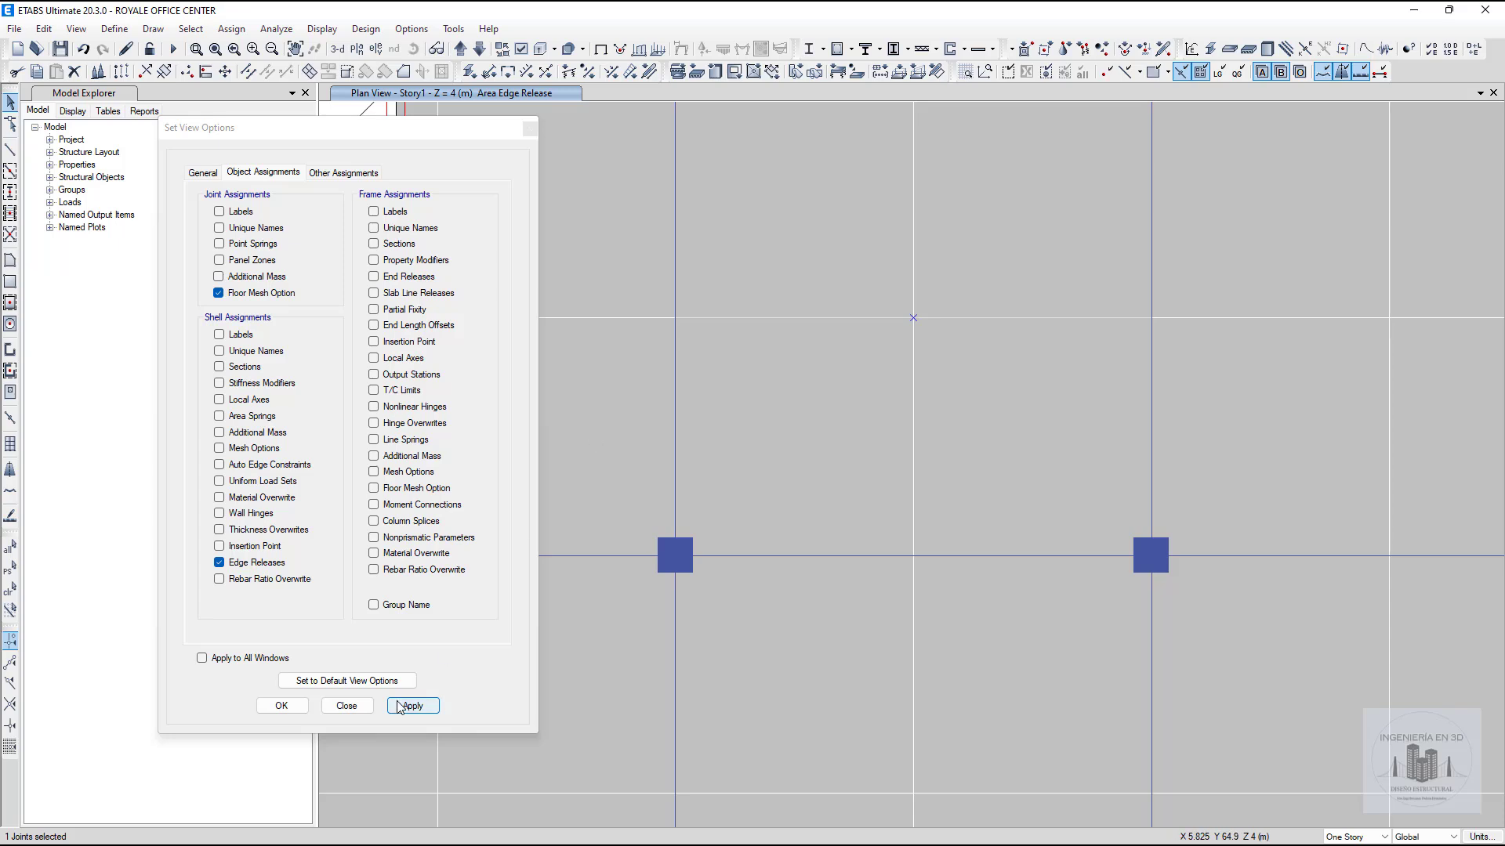
pyautogui.click(346, 706)
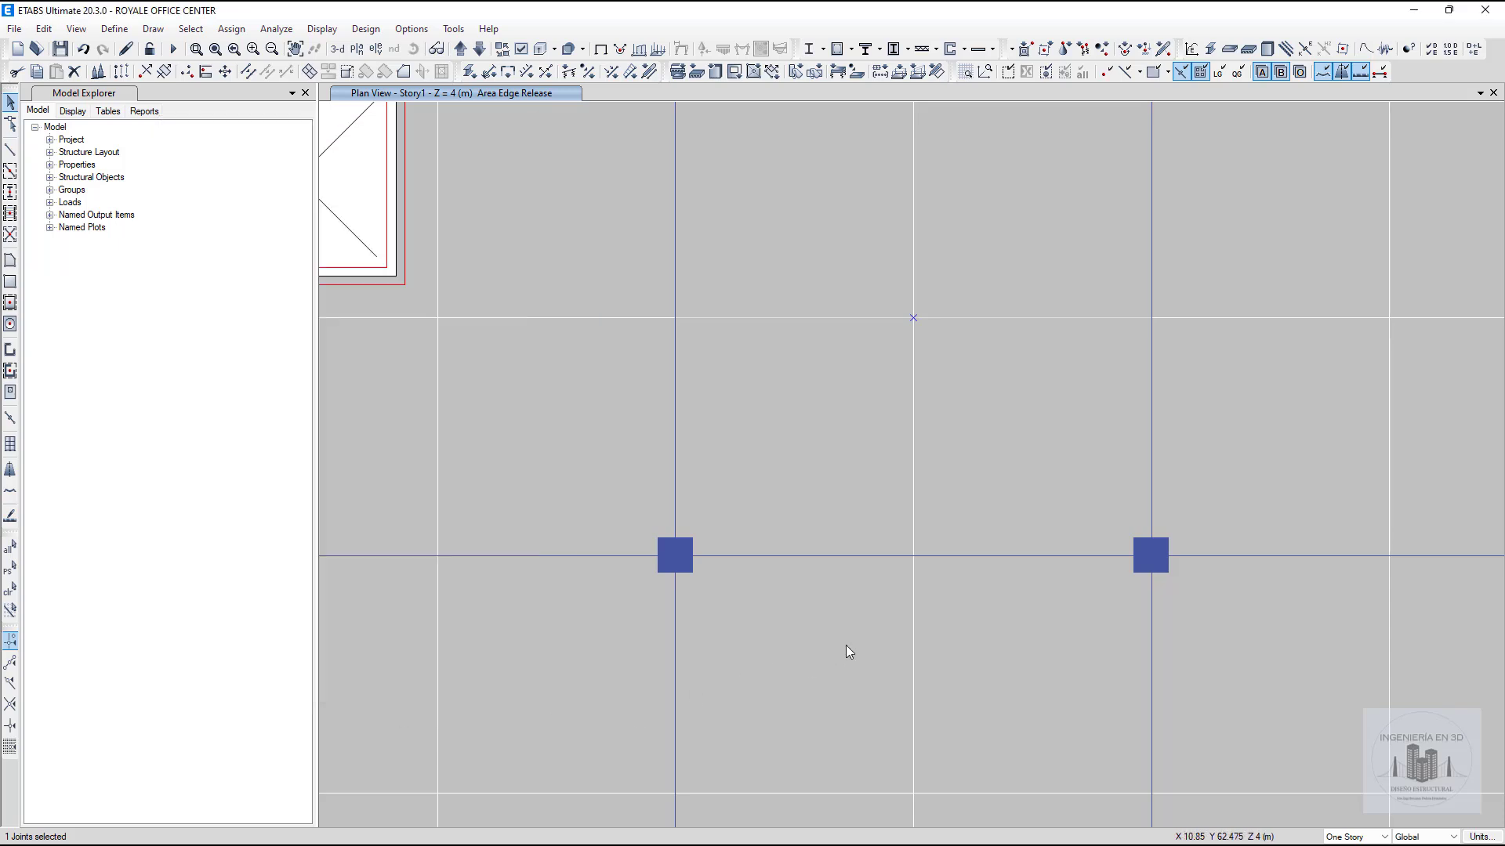
# Review the preset P-Delta automation method, load patterns and scale factors
pyautogui.click(254, 491)
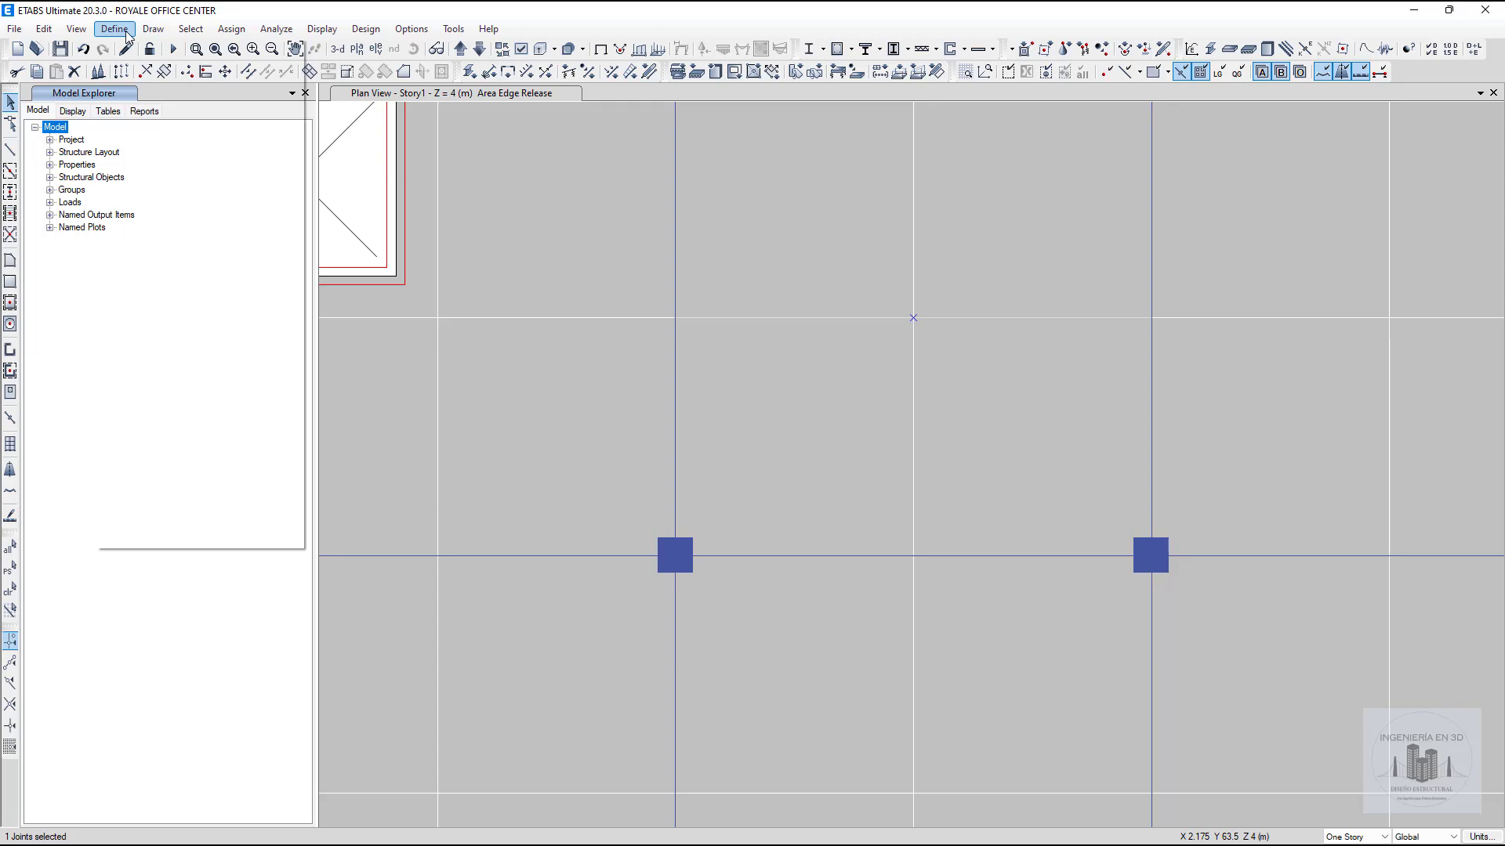
pyautogui.click(125, 32)
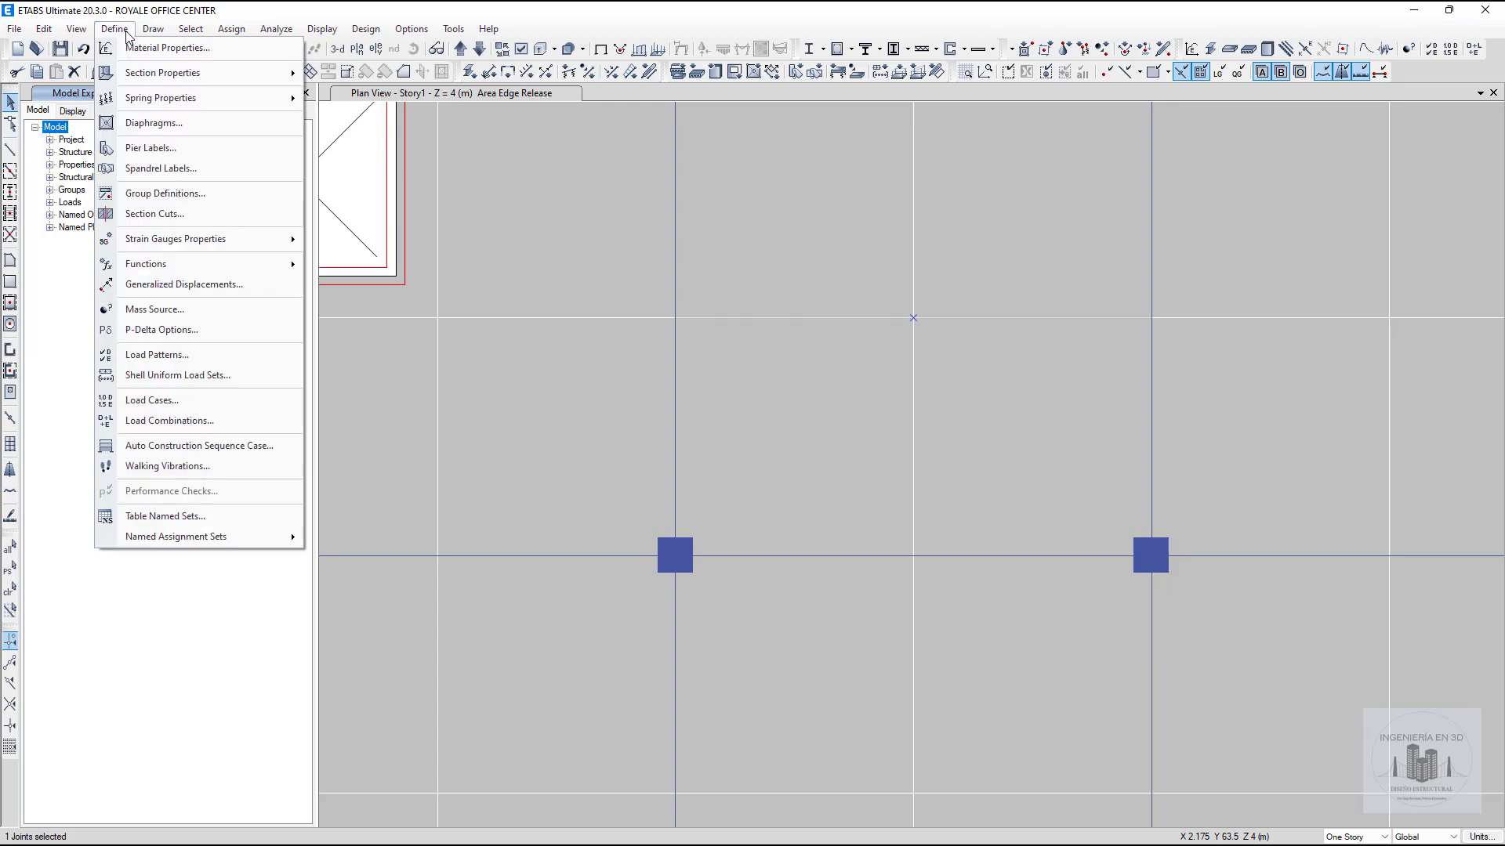
pyautogui.click(191, 343)
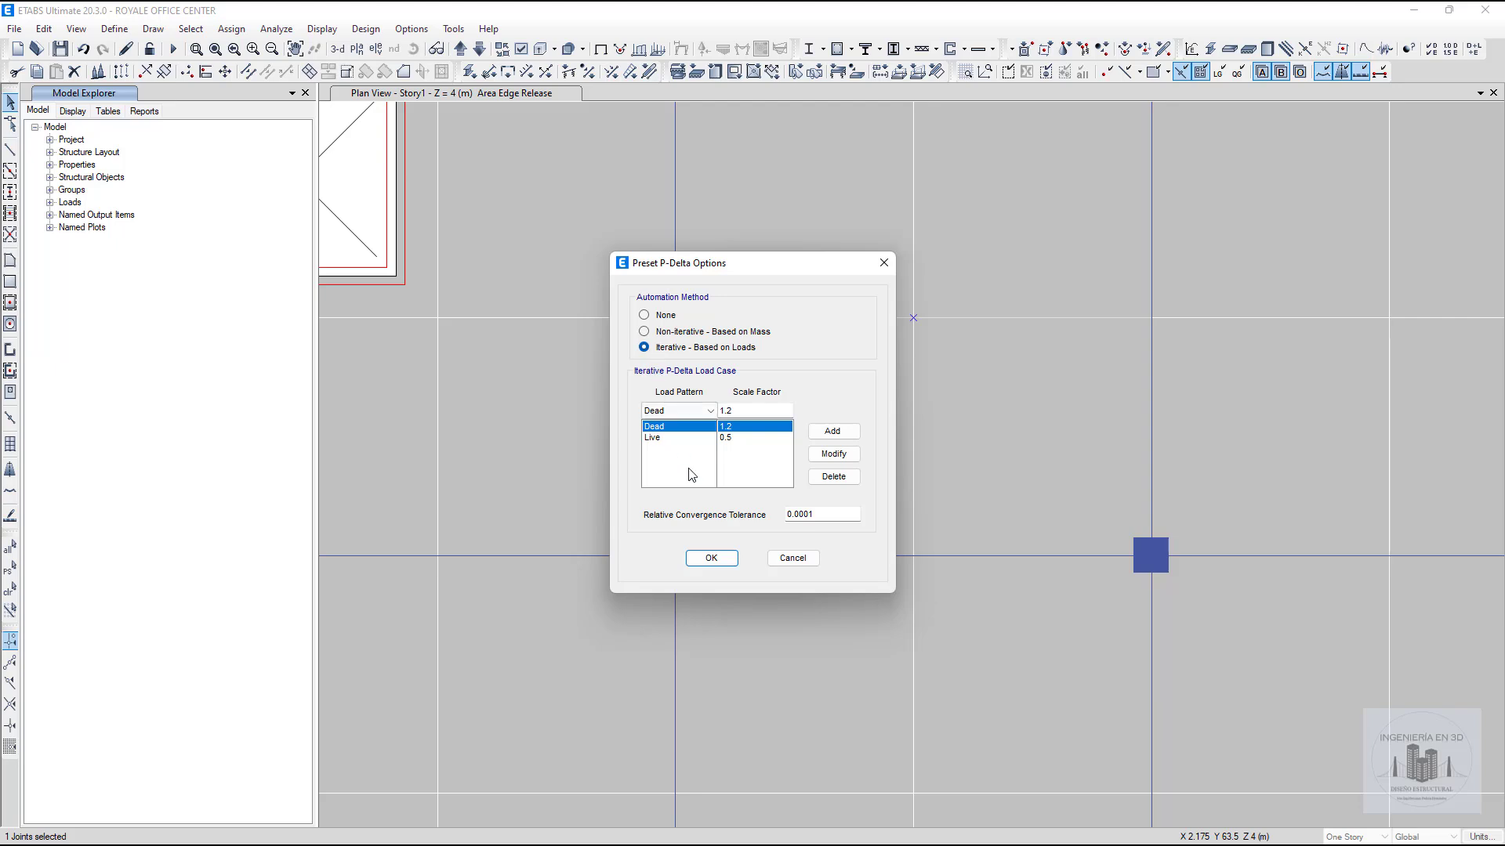
pyautogui.click(713, 559)
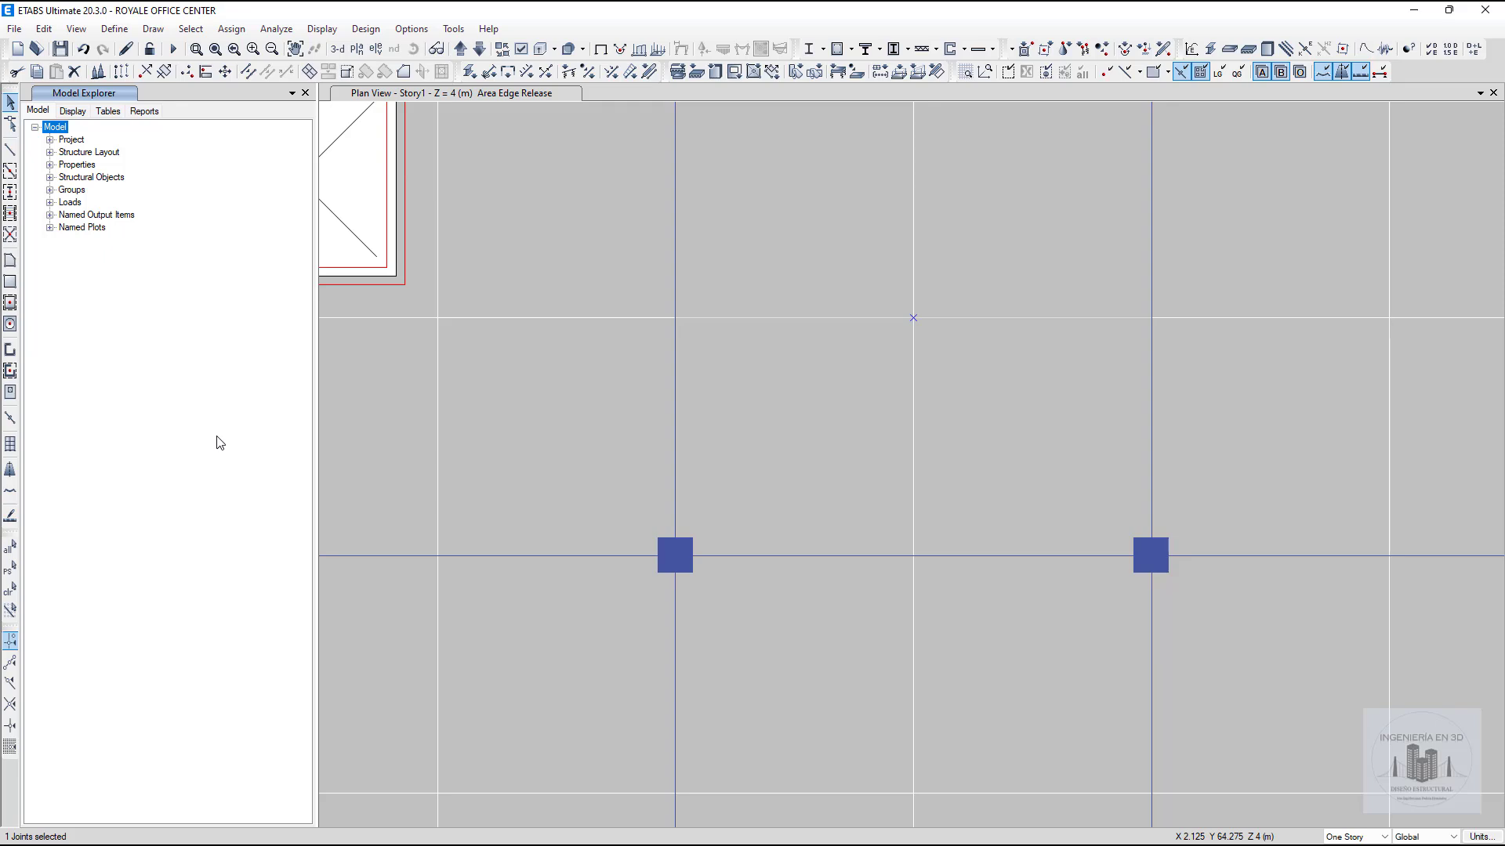
# Set the analysis solver to Advanced Solver in the Advanced SAPFire options
pyautogui.click(276, 28)
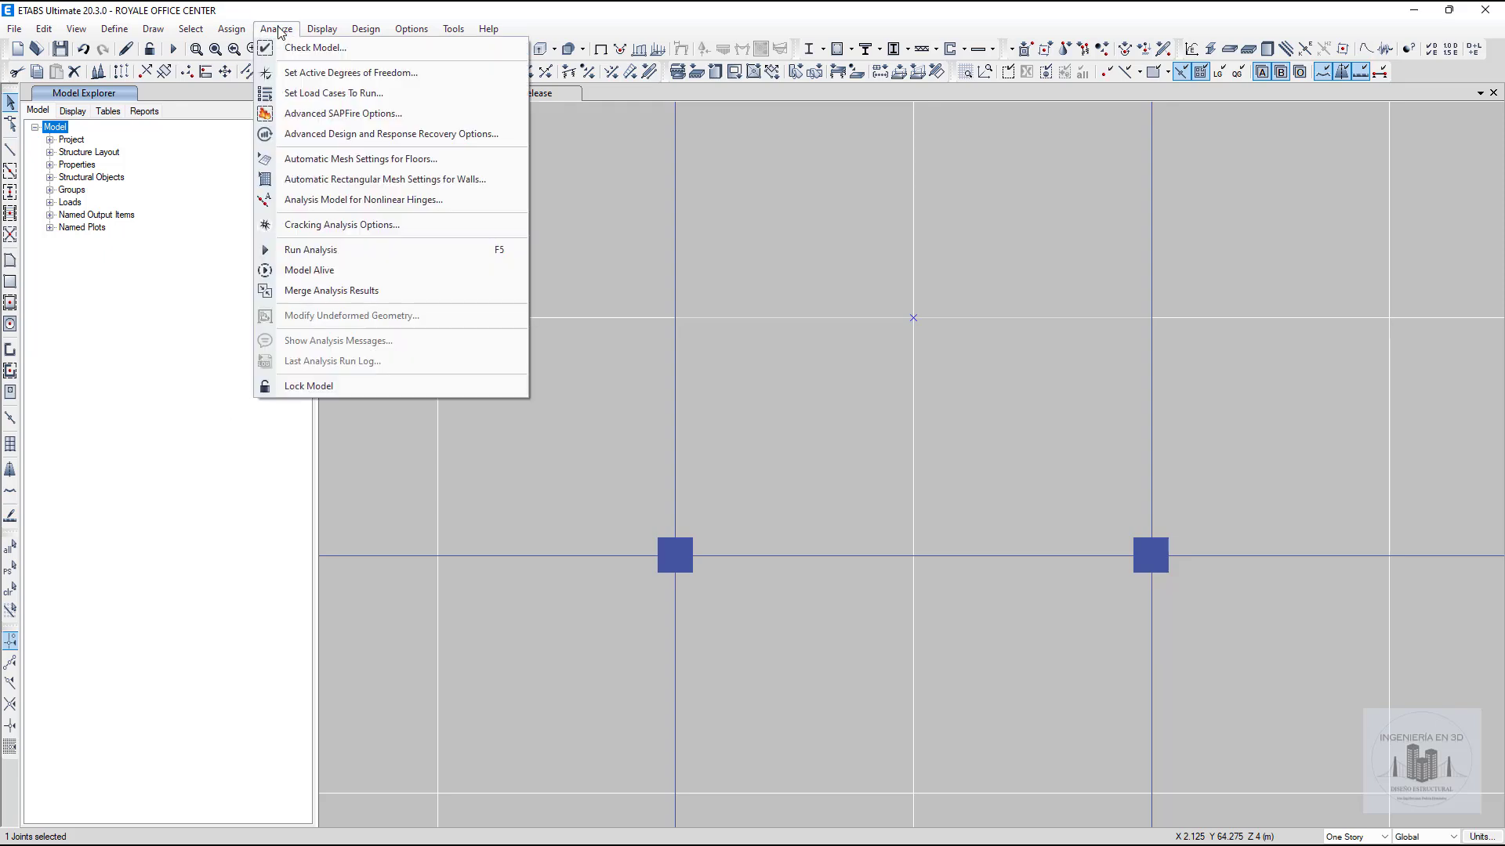
pyautogui.click(321, 118)
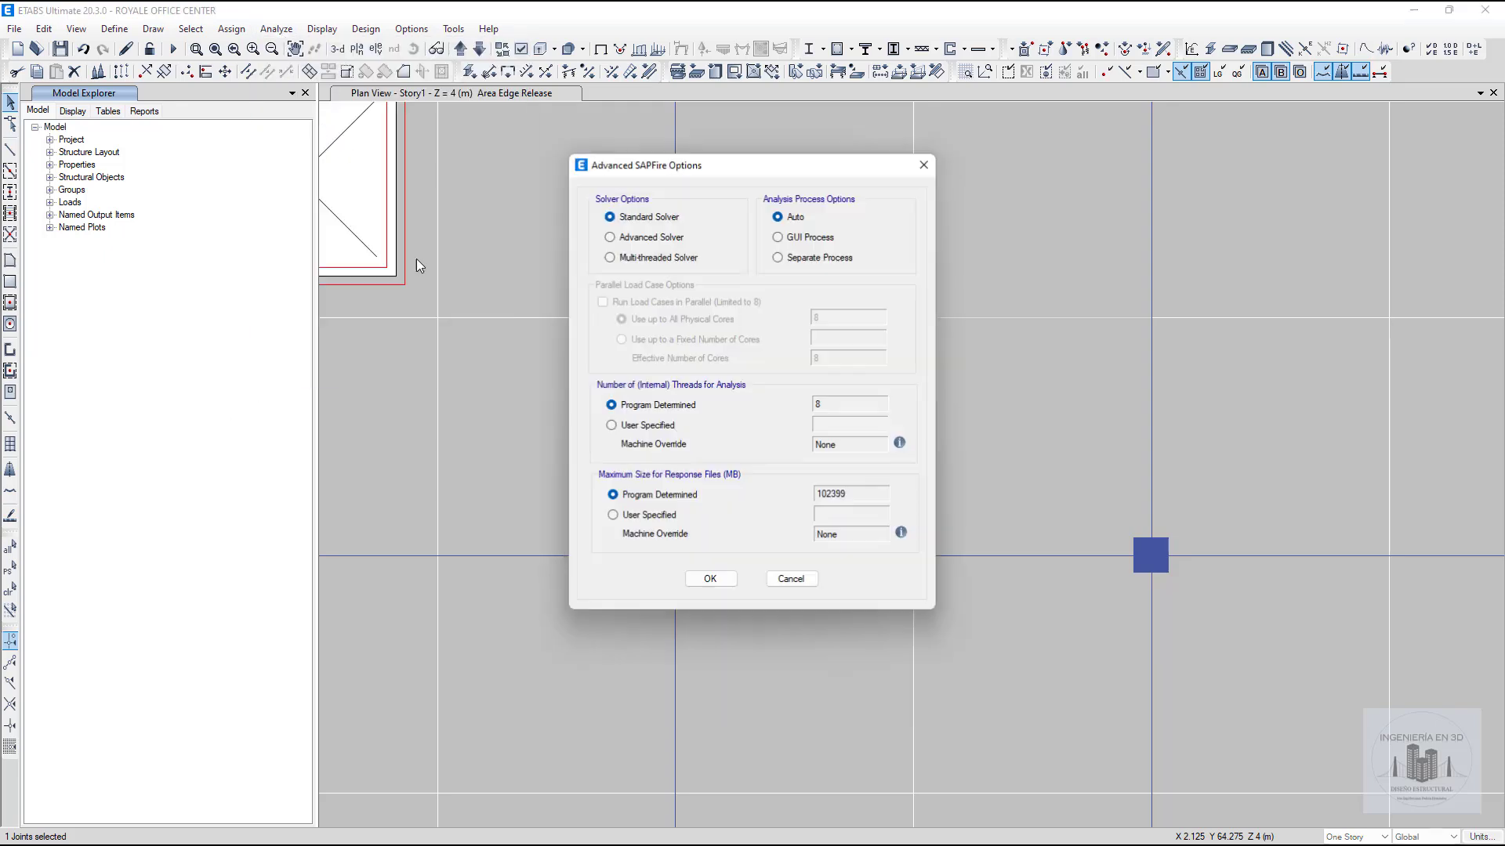
pyautogui.click(614, 241)
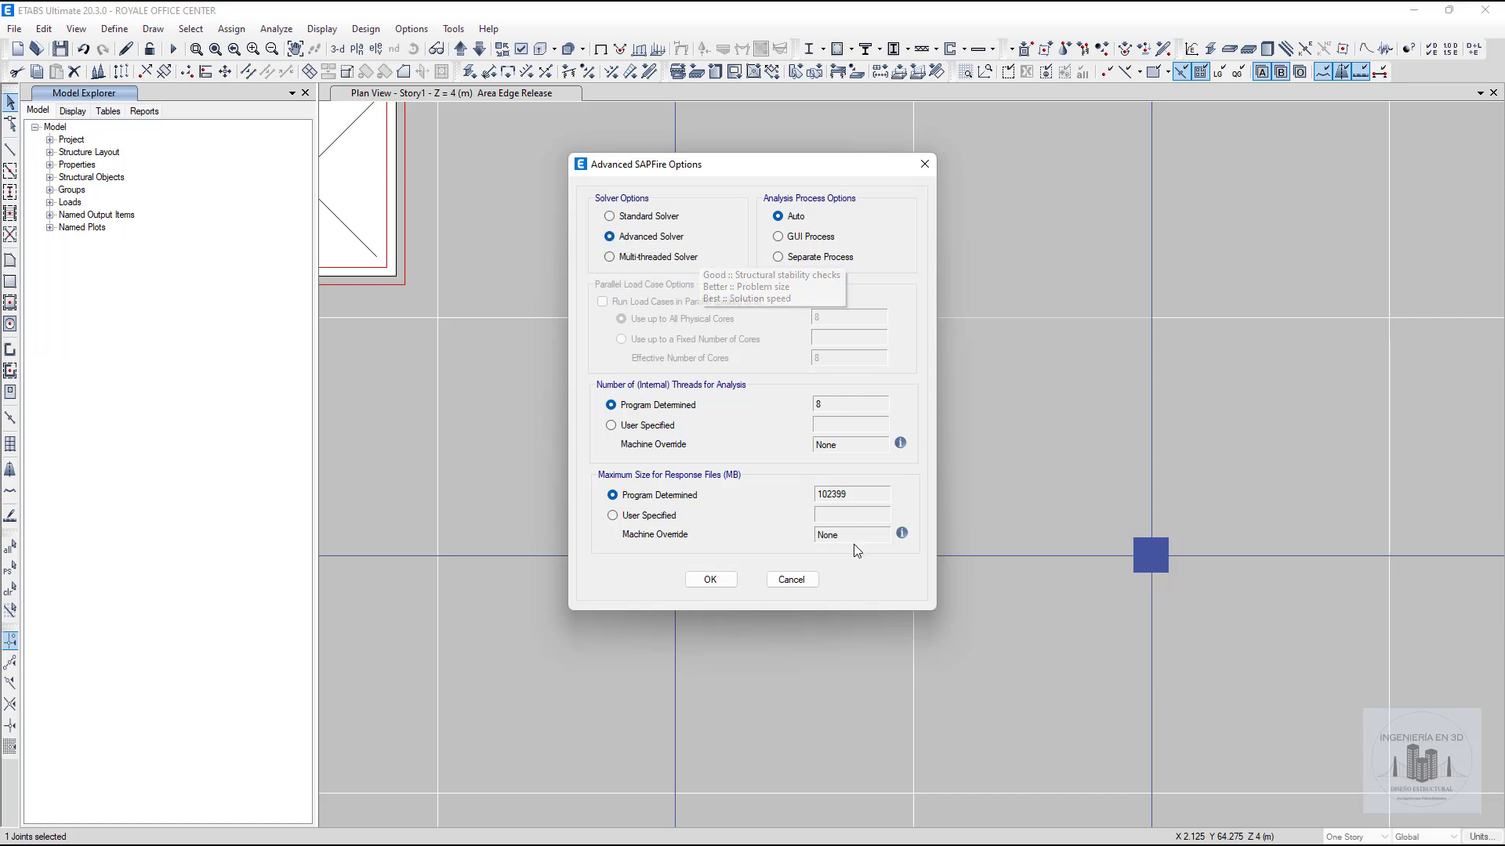
pyautogui.click(710, 580)
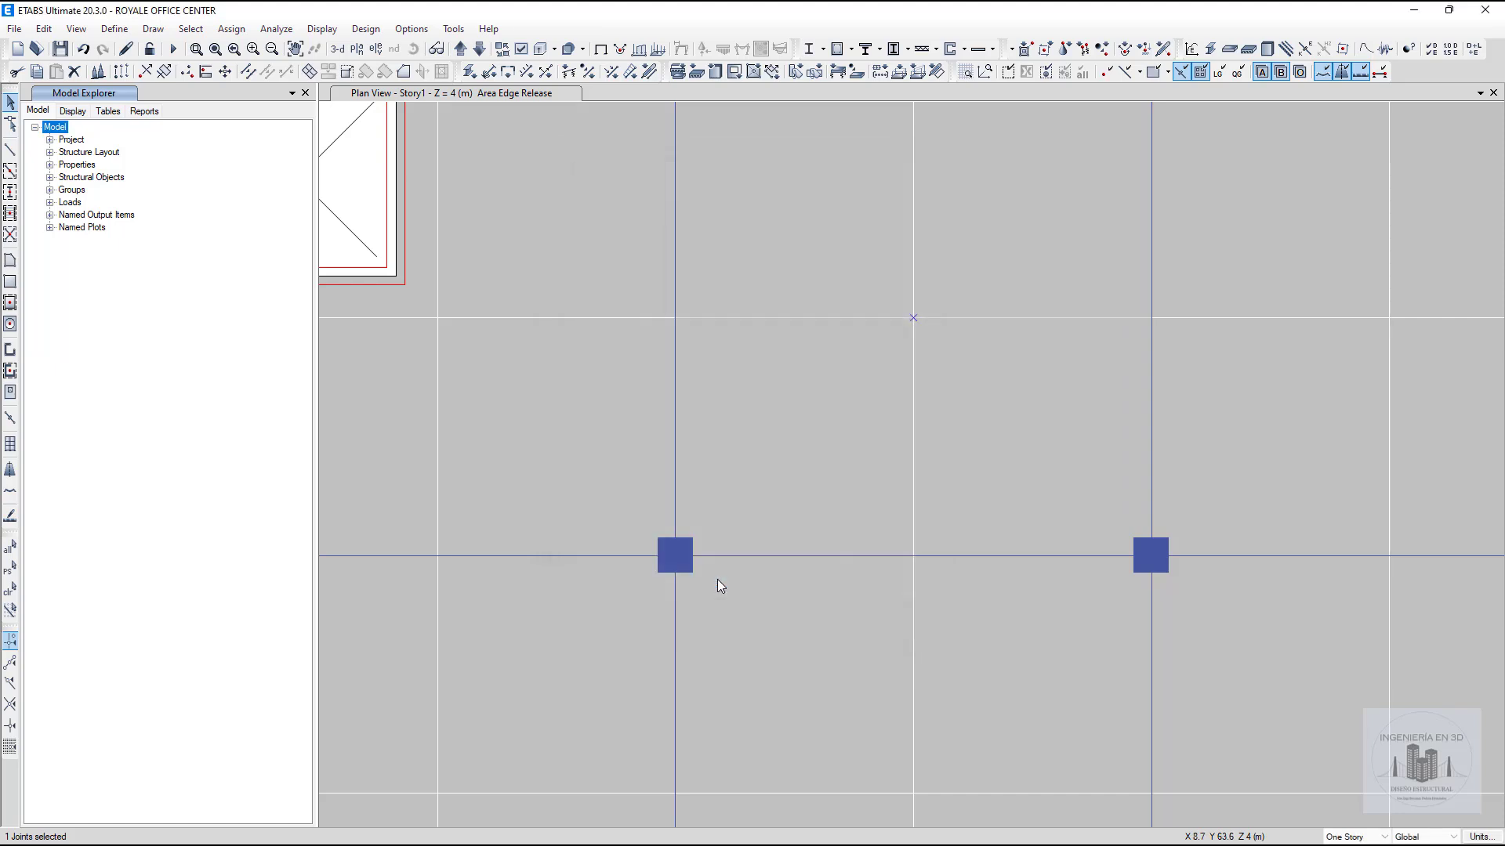
# Run the structural analysis and review the analysis messages for errors and warnings
pyautogui.click(174, 50)
pyautogui.click(174, 50)
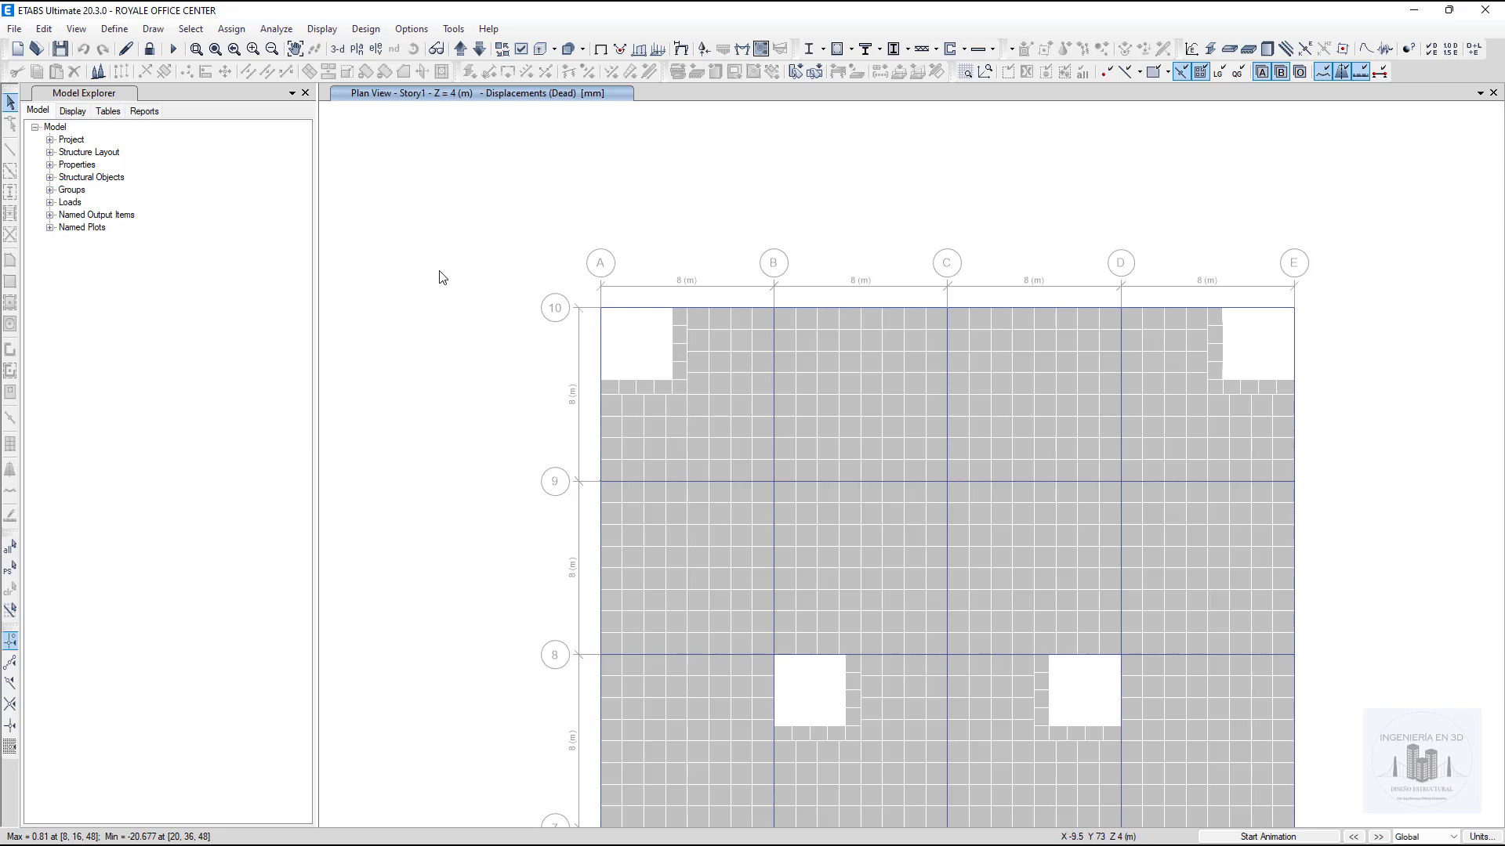
pyautogui.click(276, 29)
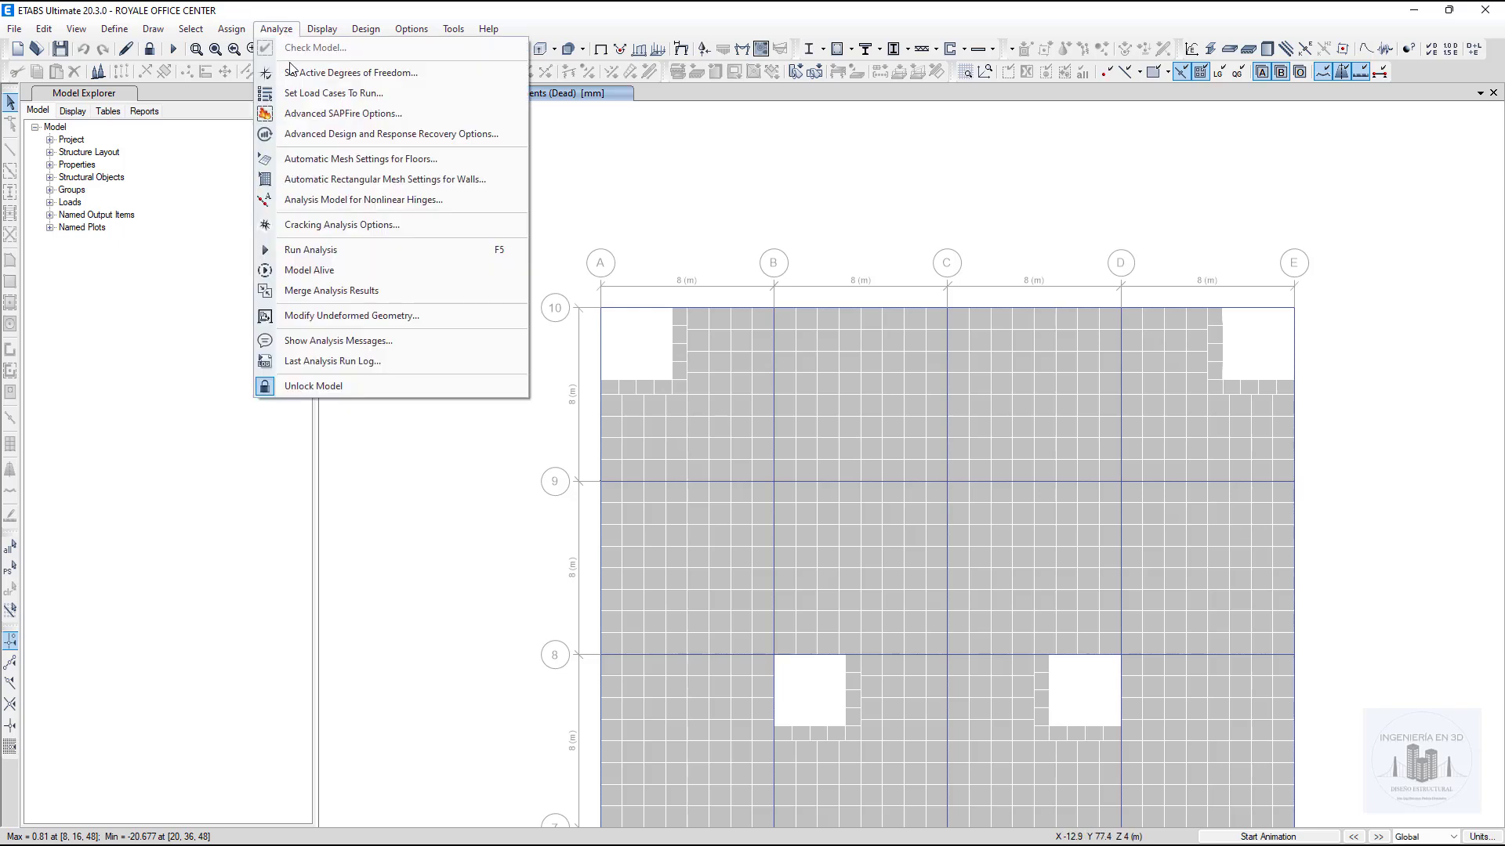
pyautogui.click(389, 342)
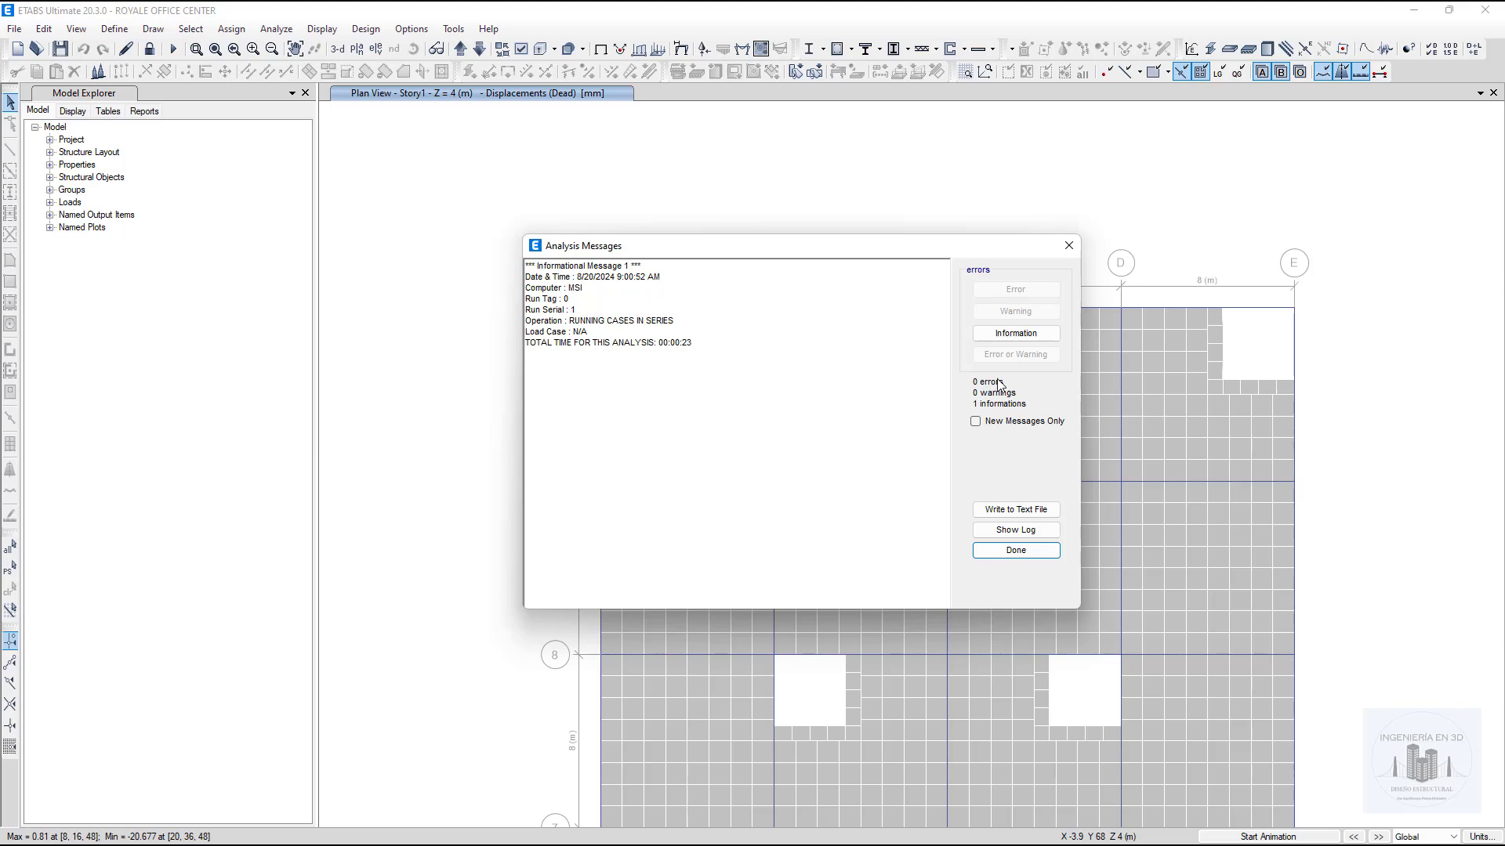
pyautogui.click(1018, 551)
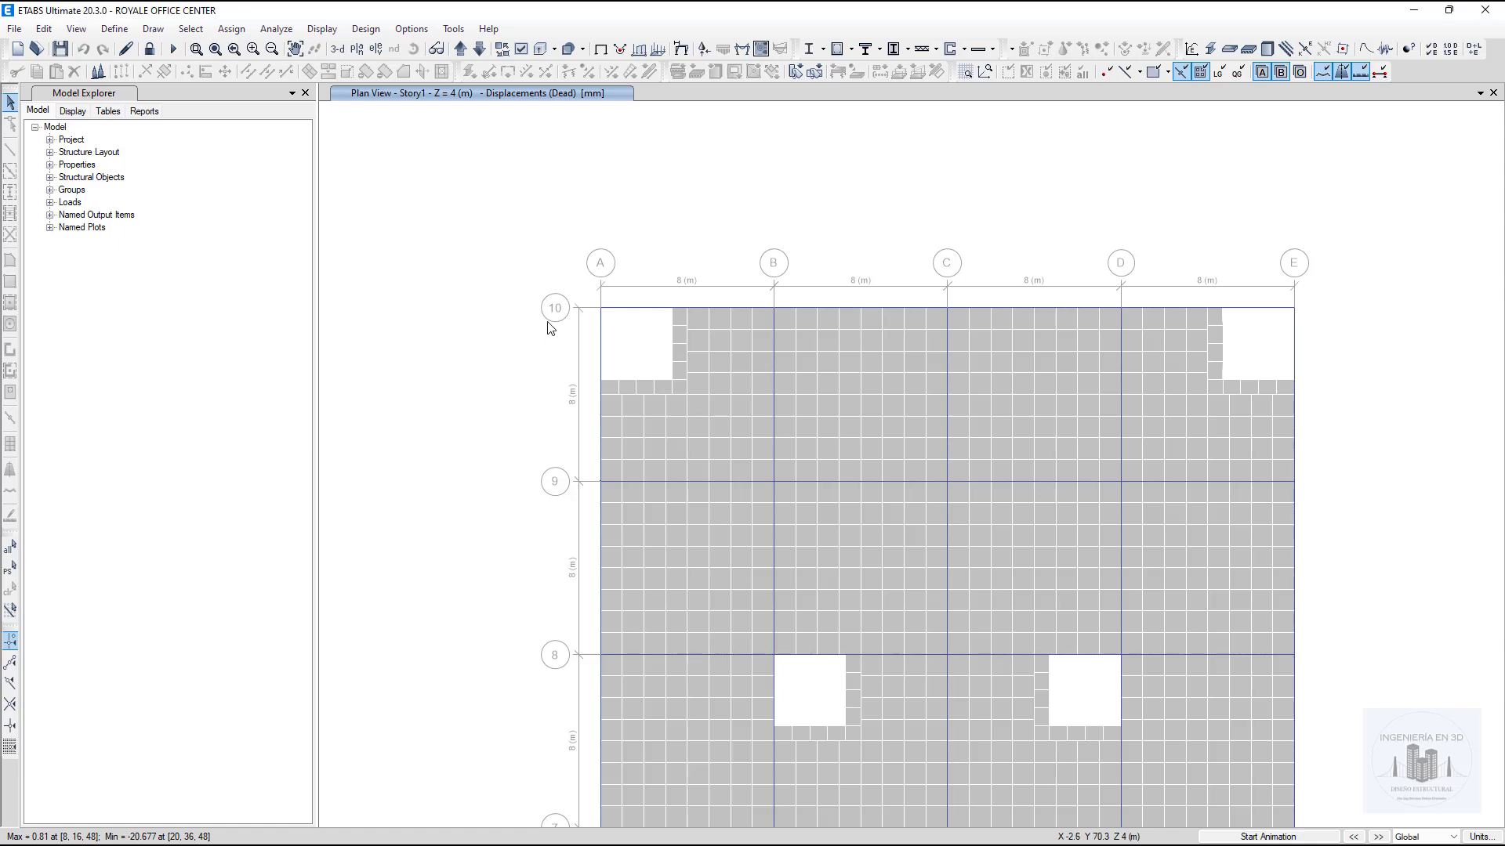
# Show the whole building in the 3-D view and switch it to the undeformed shape
pyautogui.click(337, 49)
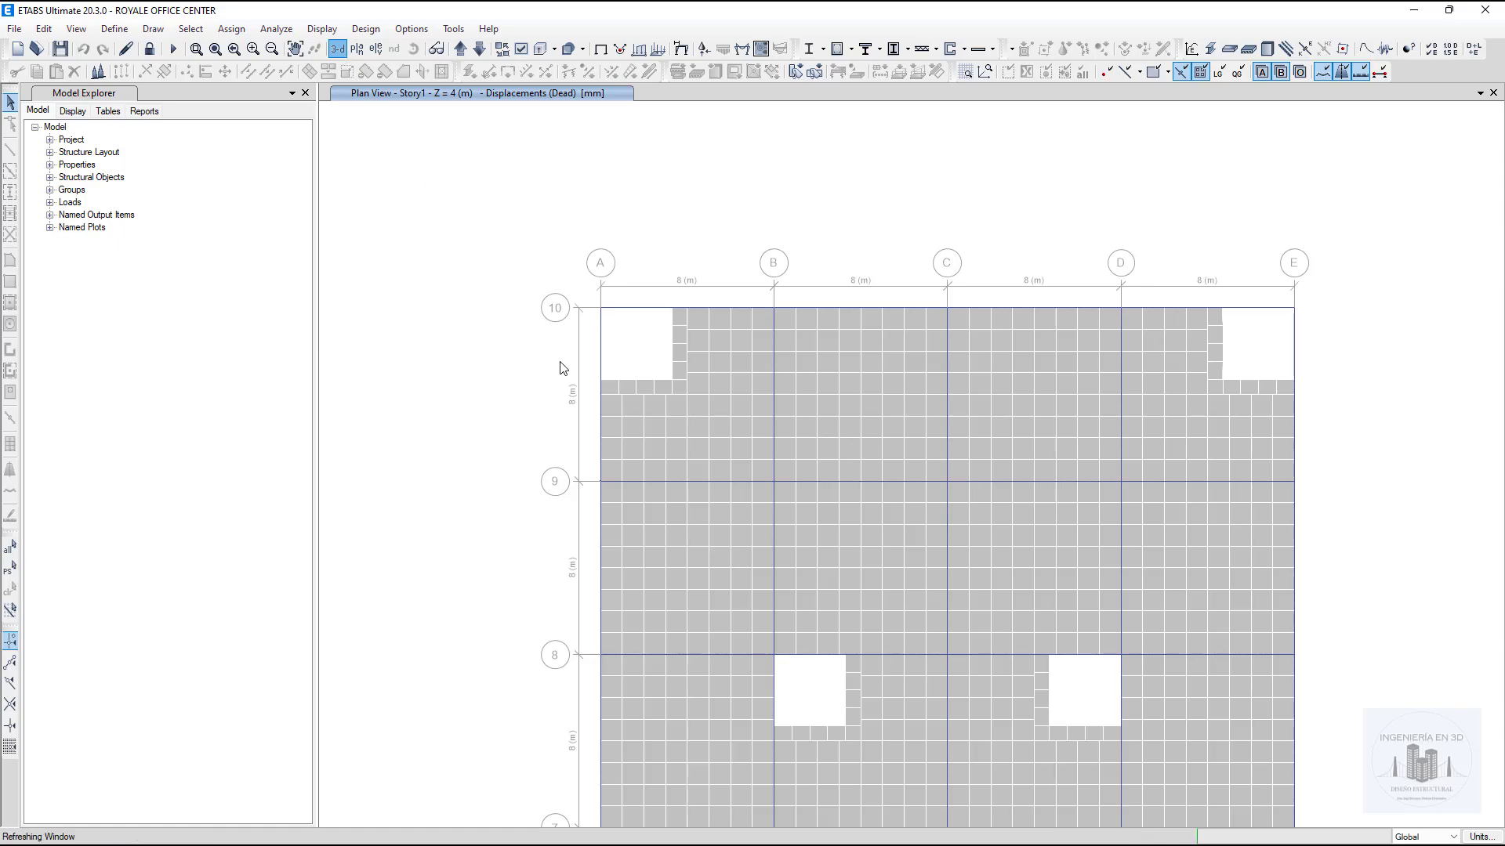
pyautogui.moveTo(820, 238)
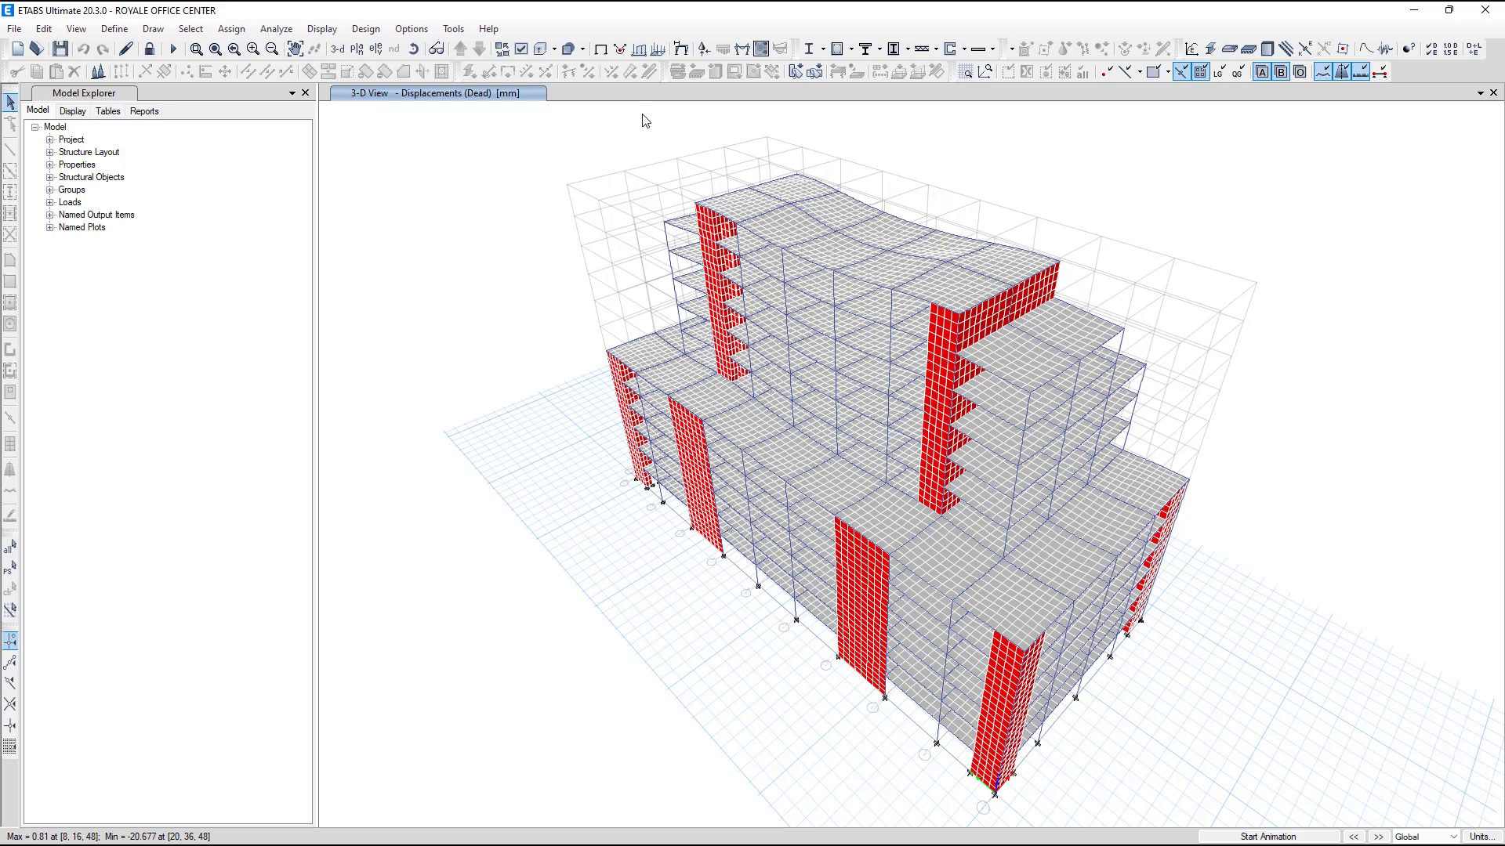
pyautogui.click(601, 49)
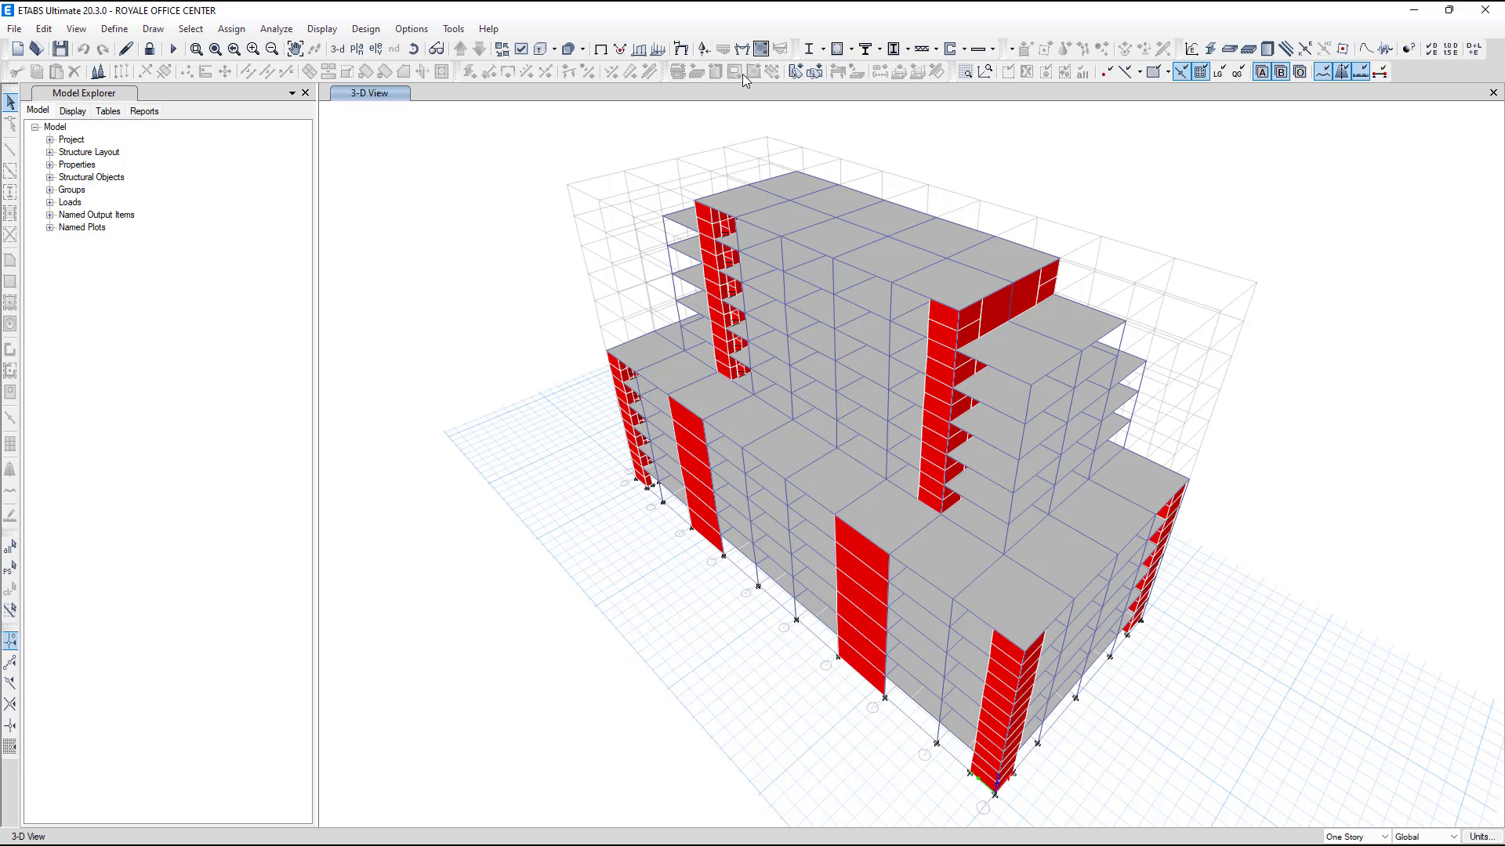
# Display the frames' Moment 3-3 diagram for load combination DConS2, filled and with values at controlling stations
pyautogui.click(742, 48)
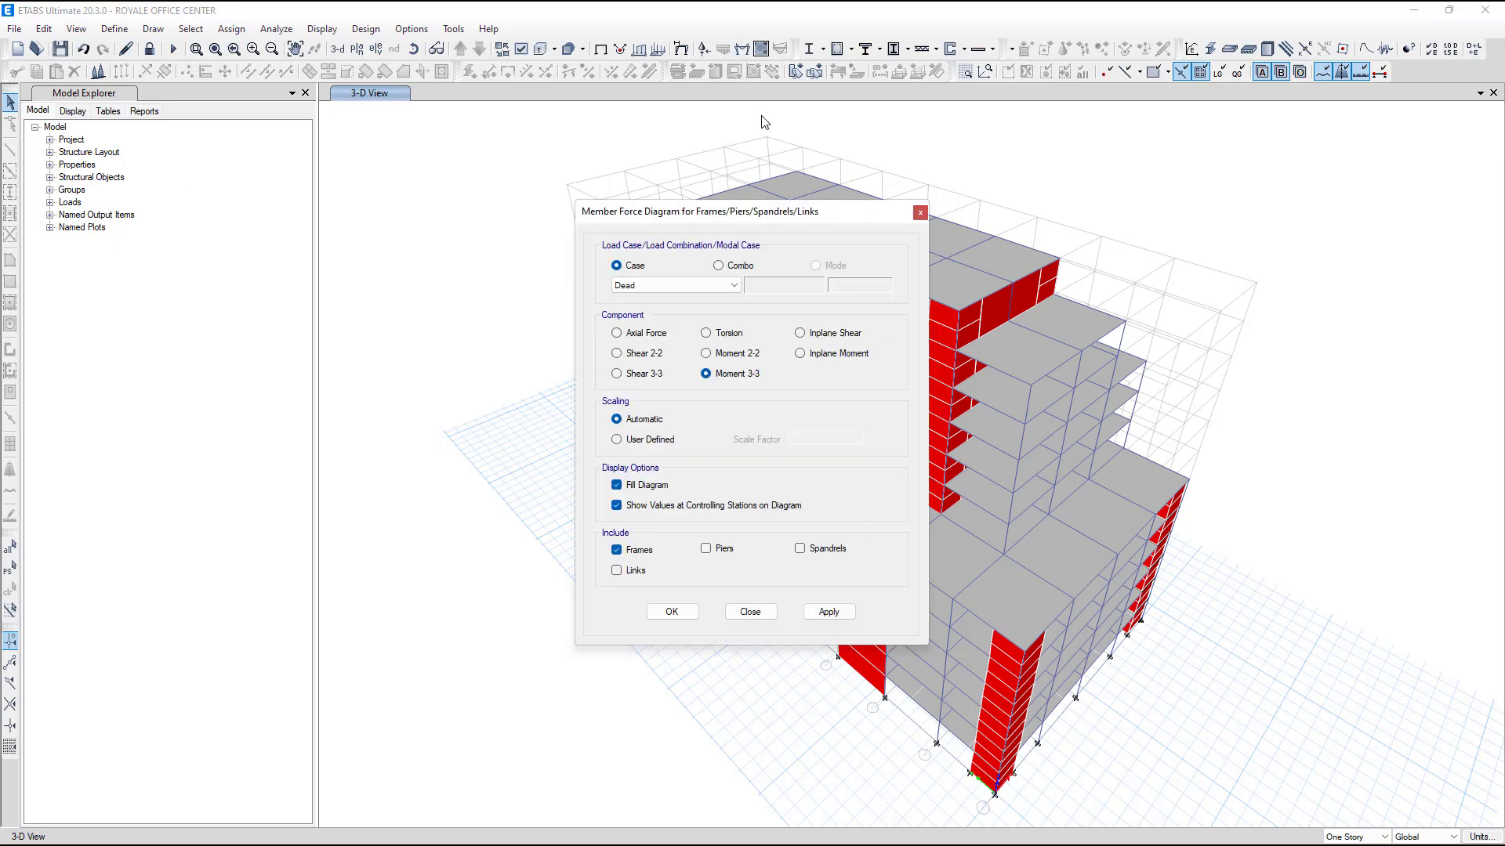
pyautogui.click(719, 266)
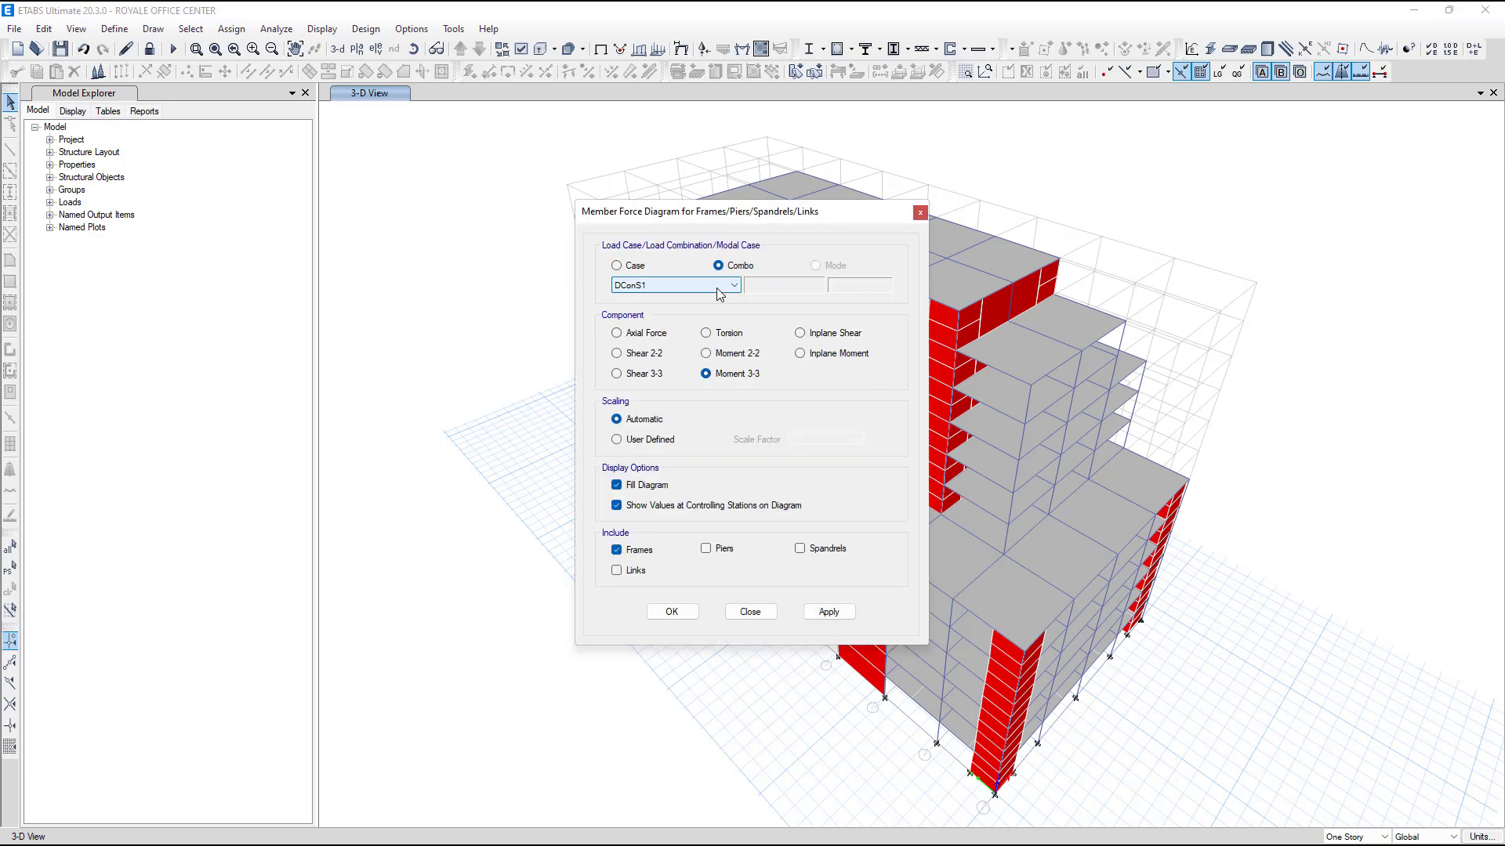
pyautogui.click(666, 286)
pyautogui.click(668, 310)
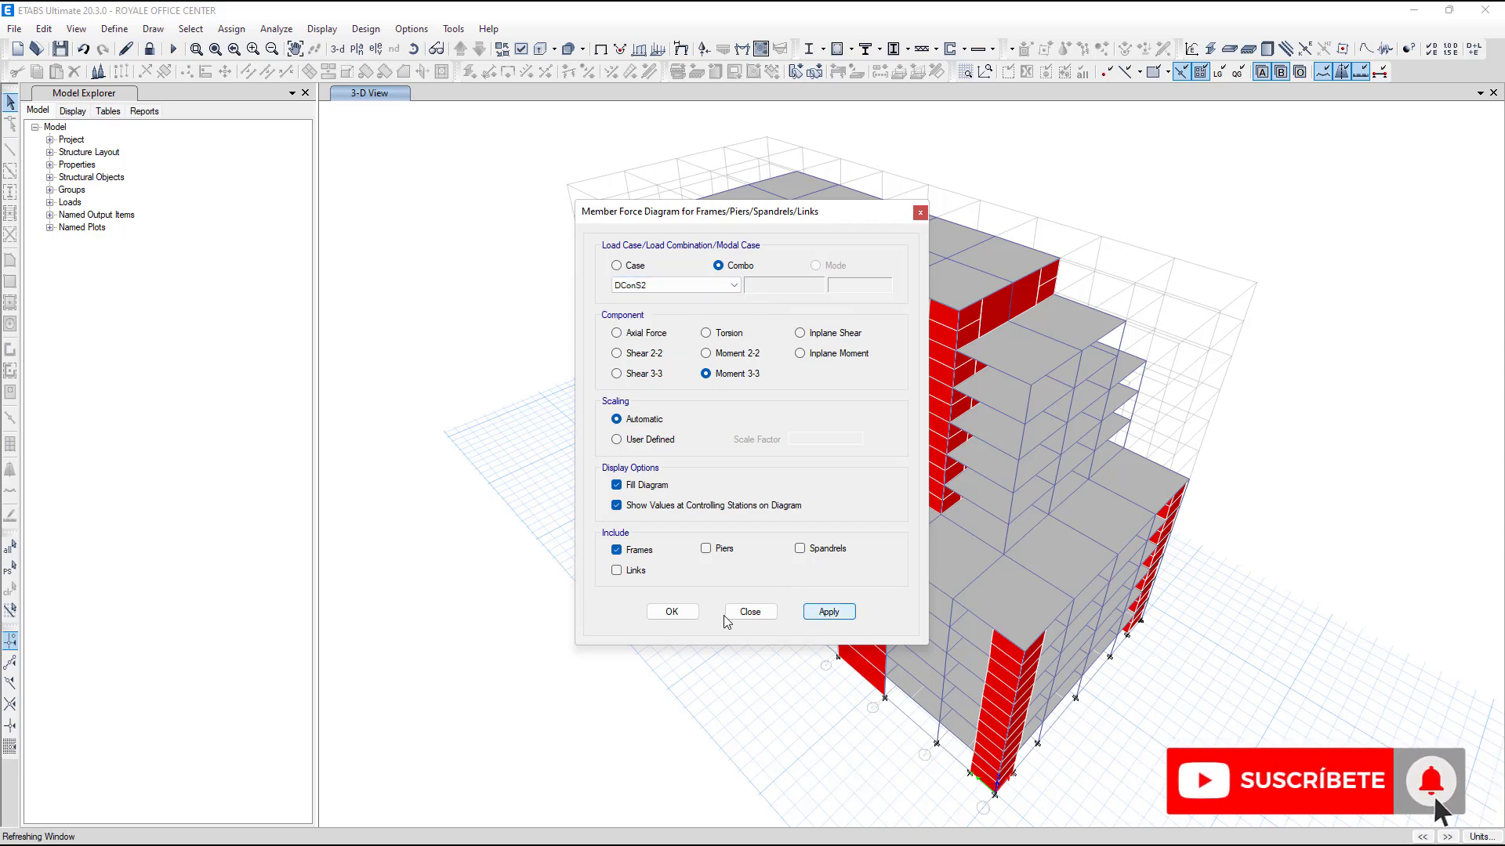
pyautogui.click(829, 612)
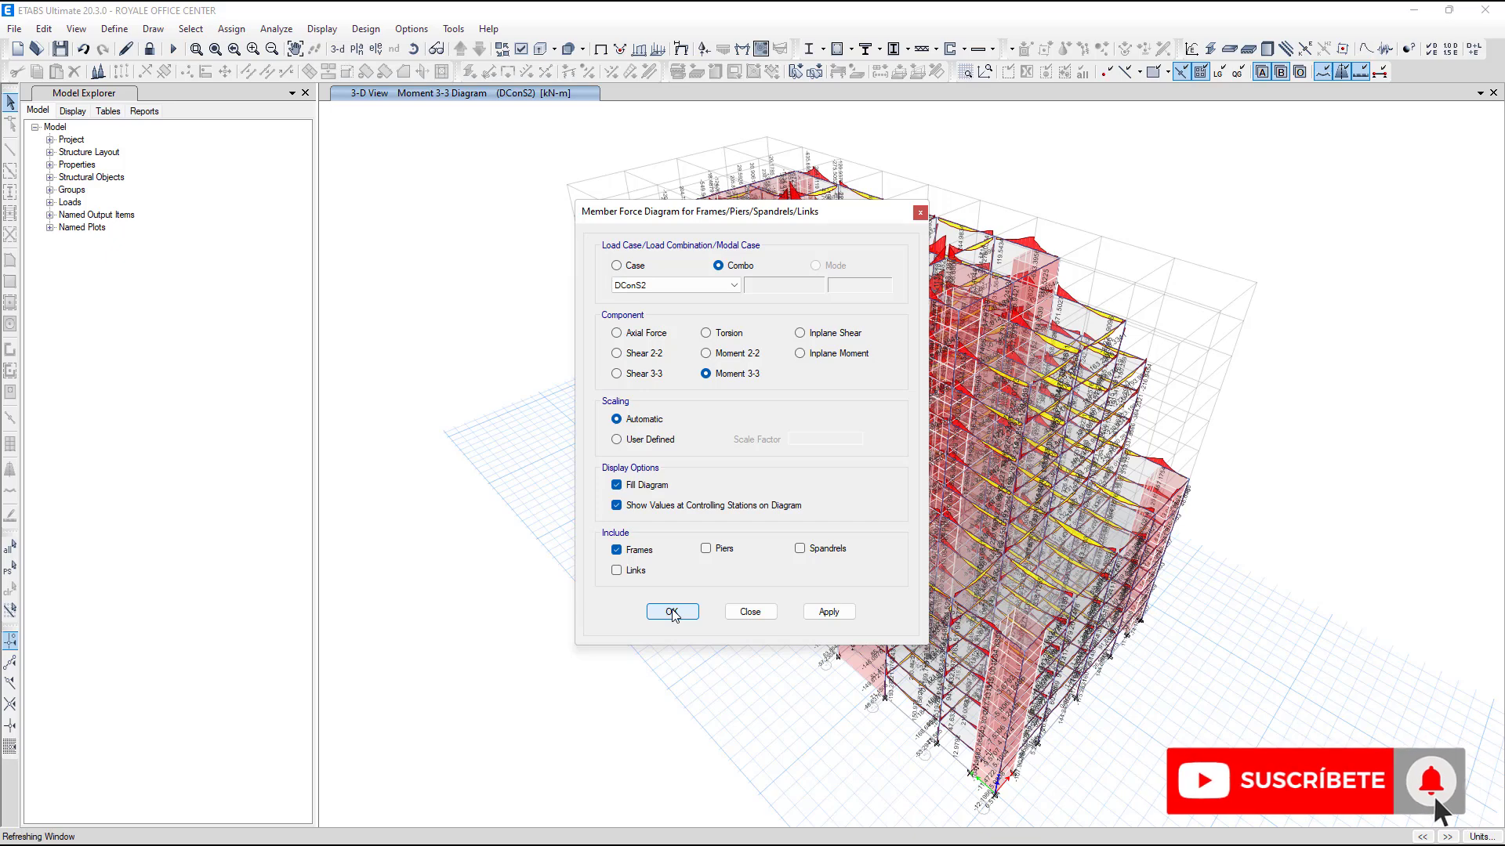
pyautogui.click(671, 612)
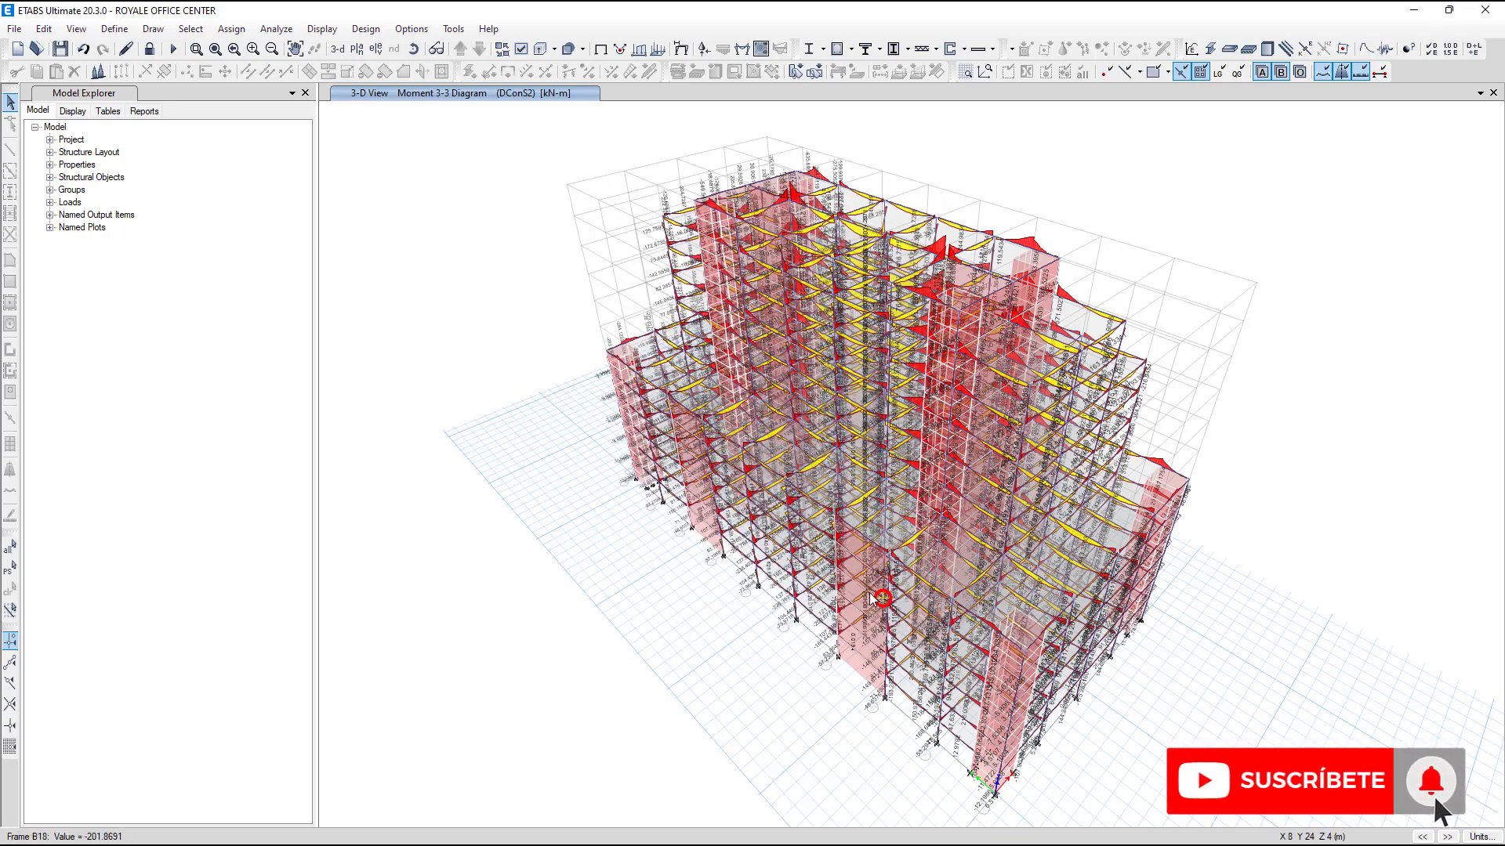
# Open the Story2 plan view and examine the beams' Moment 3-3 diagrams up close
pyautogui.click(357, 48)
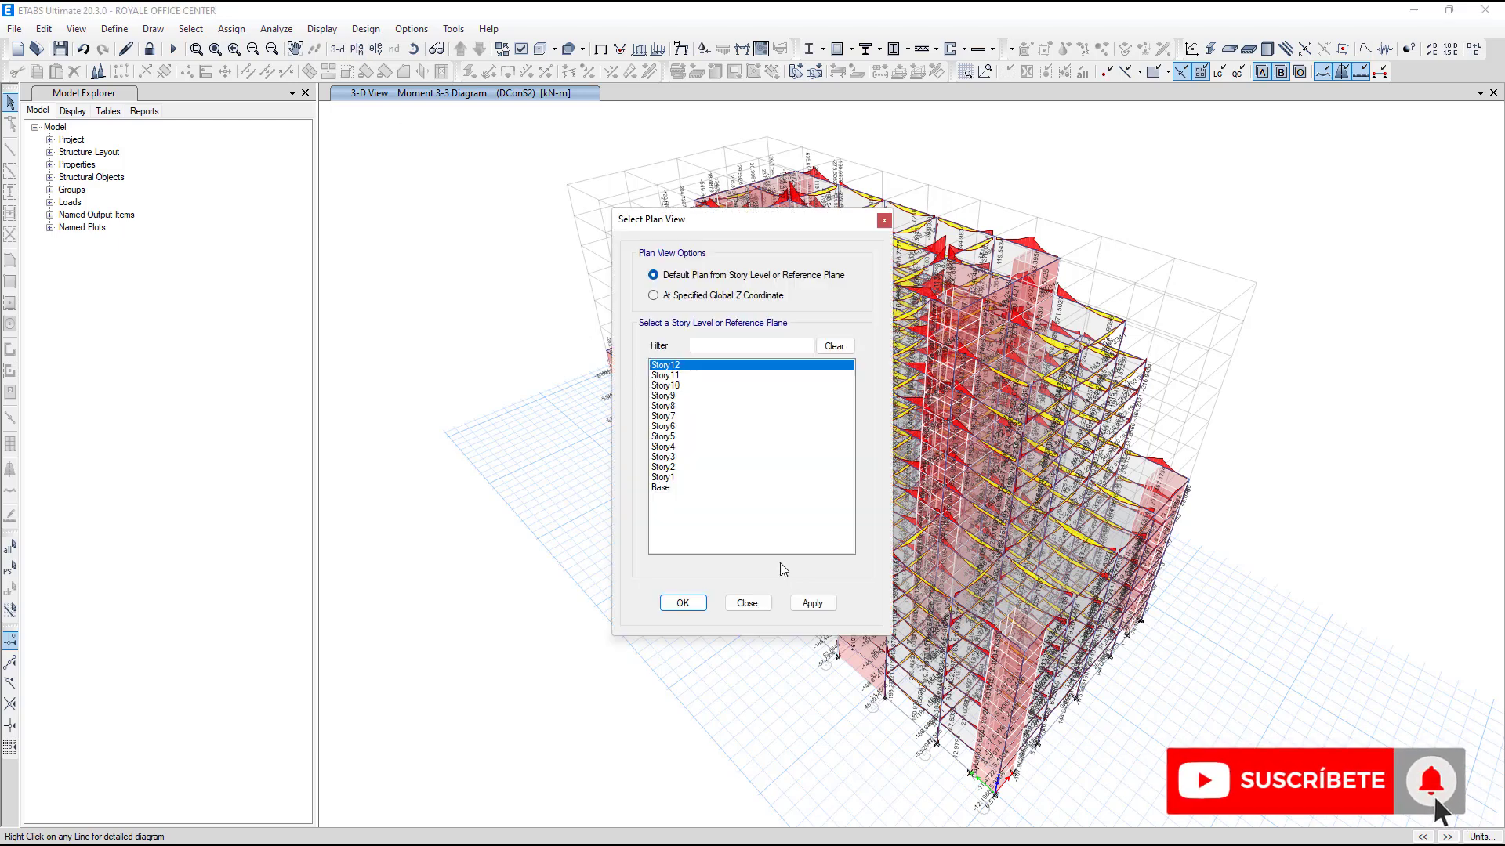
pyautogui.click(673, 468)
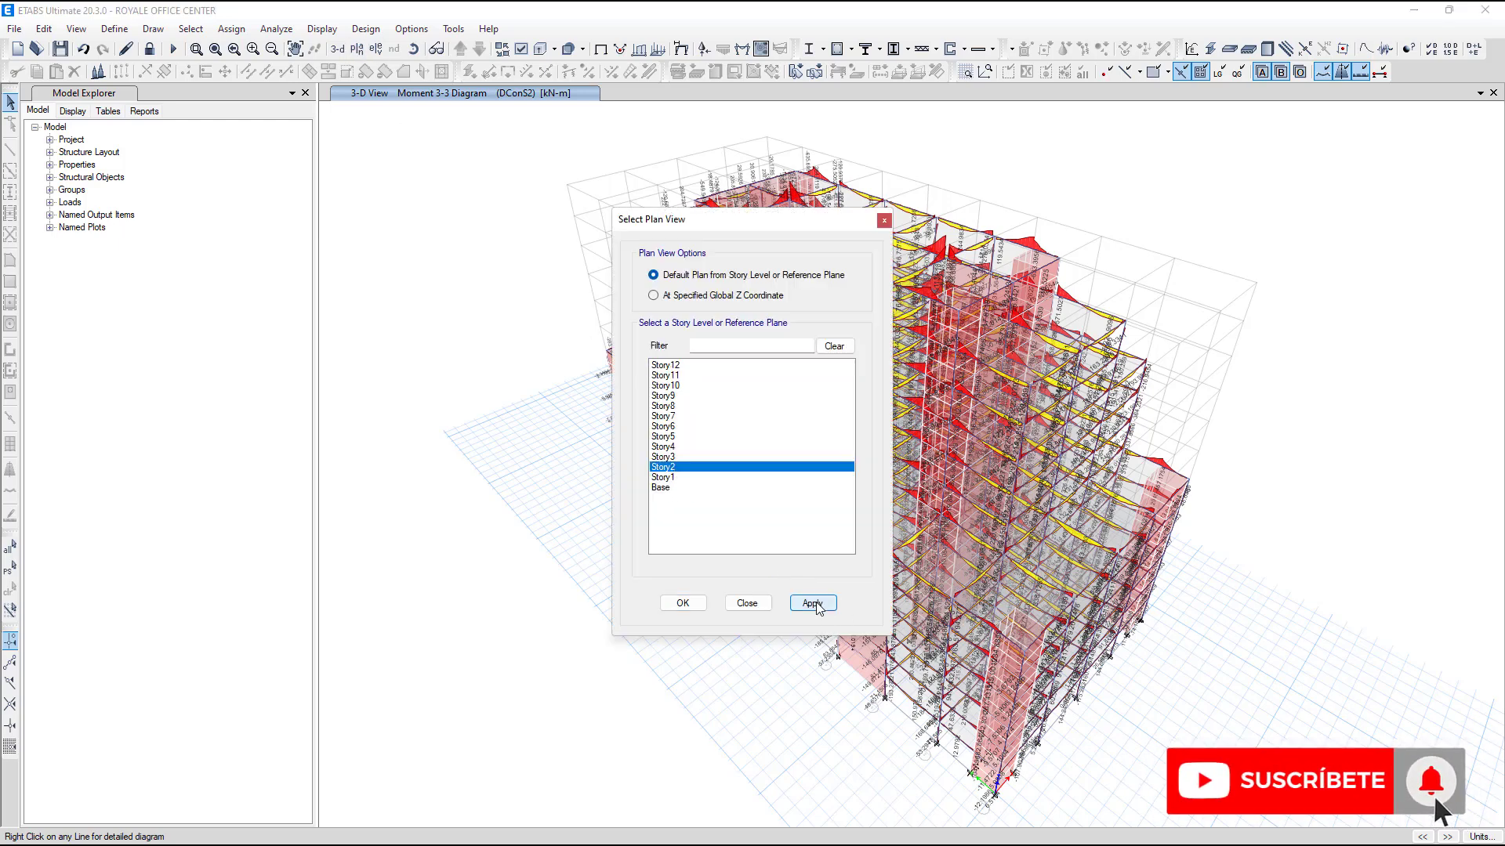
pyautogui.click(812, 604)
pyautogui.click(747, 604)
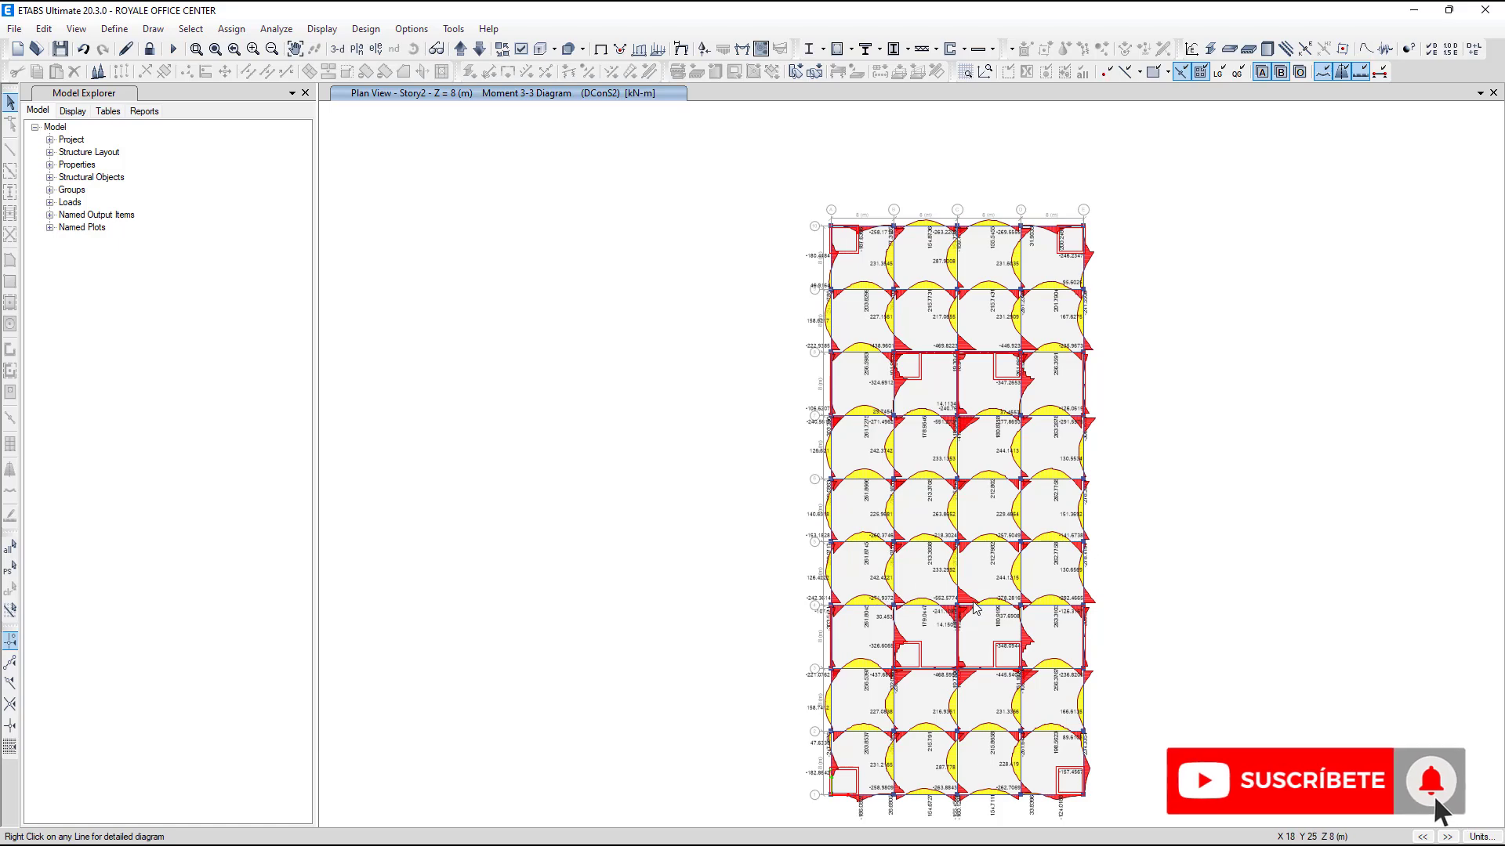
pyautogui.scroll(3, 972, 609)
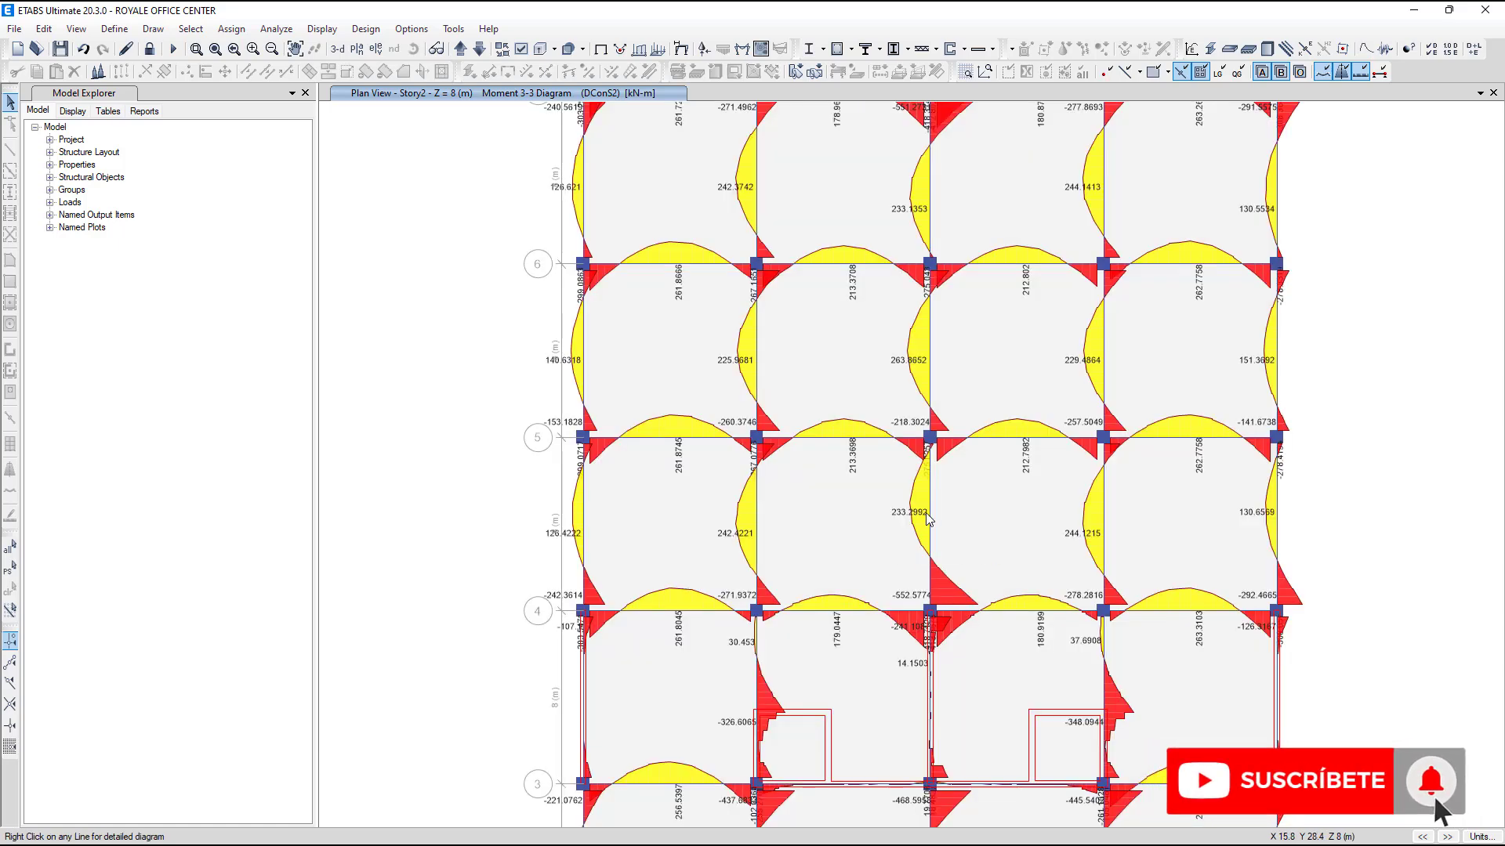